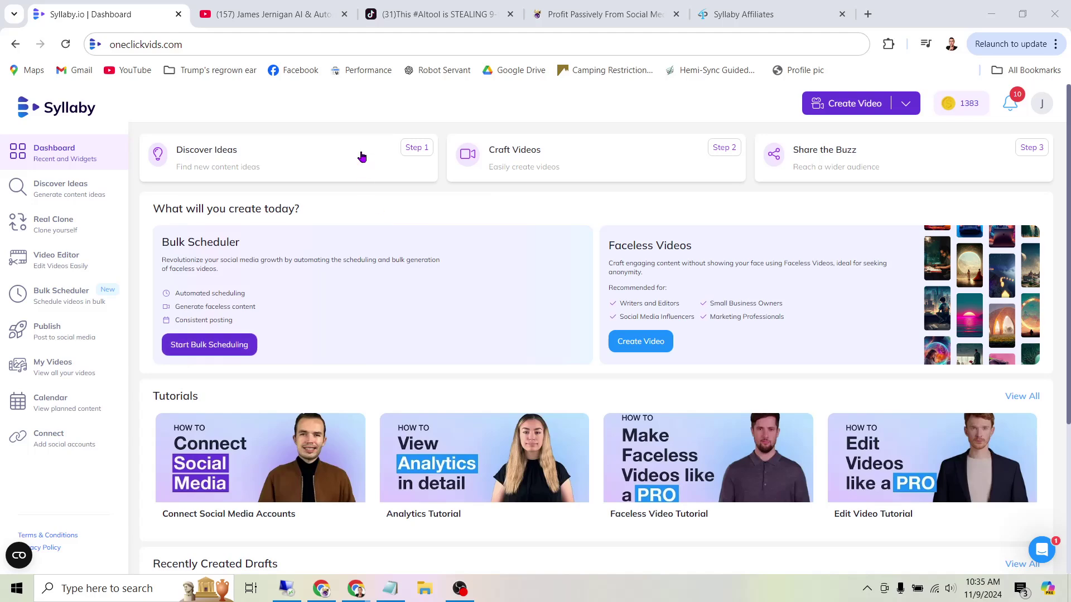
# - Check the YouTube channel page, then return to the Syllaby dashboard and select its address
pyautogui.click(295, 21)
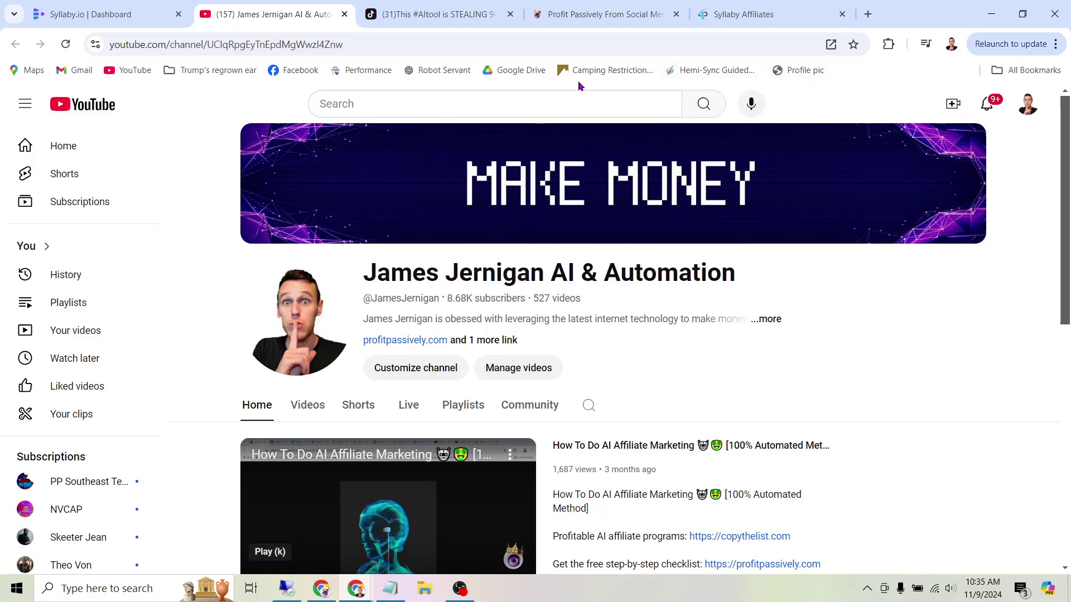
pyautogui.click(94, 15)
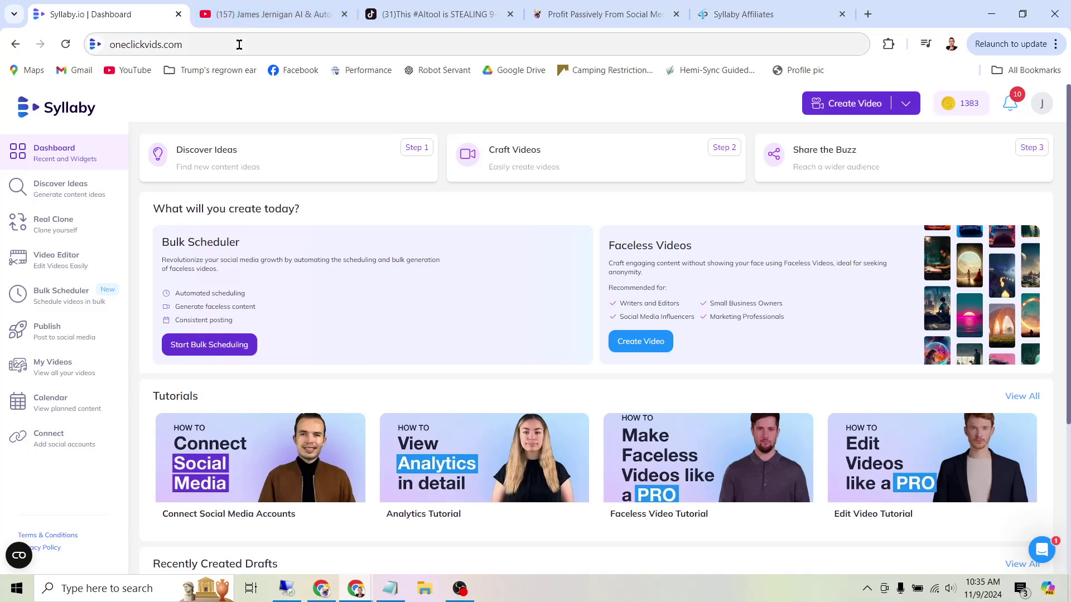
pyautogui.click(115, 44)
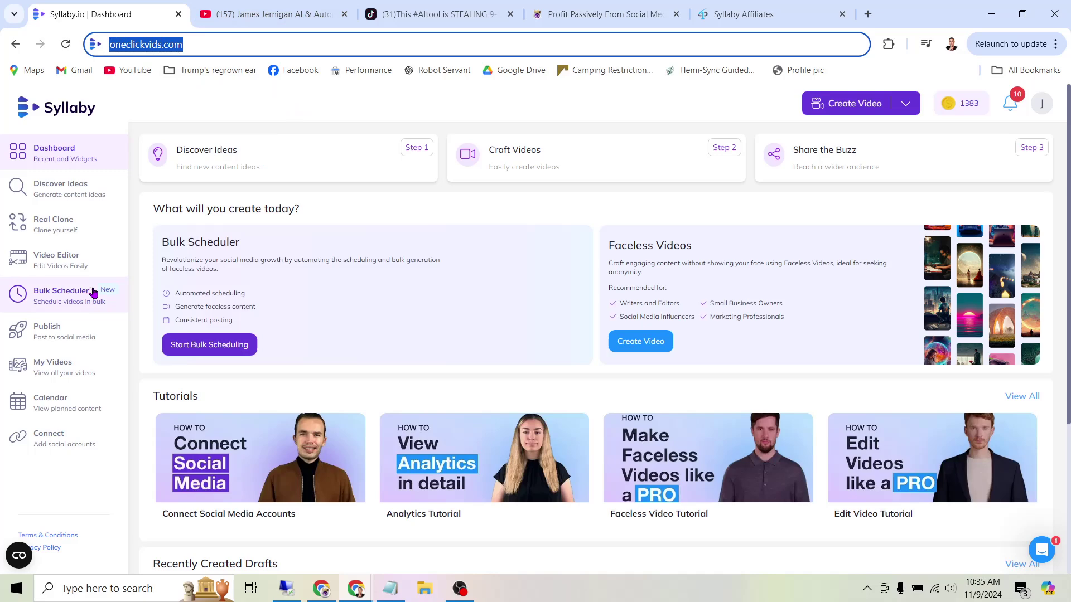
# - Play the 38-second TikTok AI tool video to its end and pause it
pyautogui.click(458, 13)
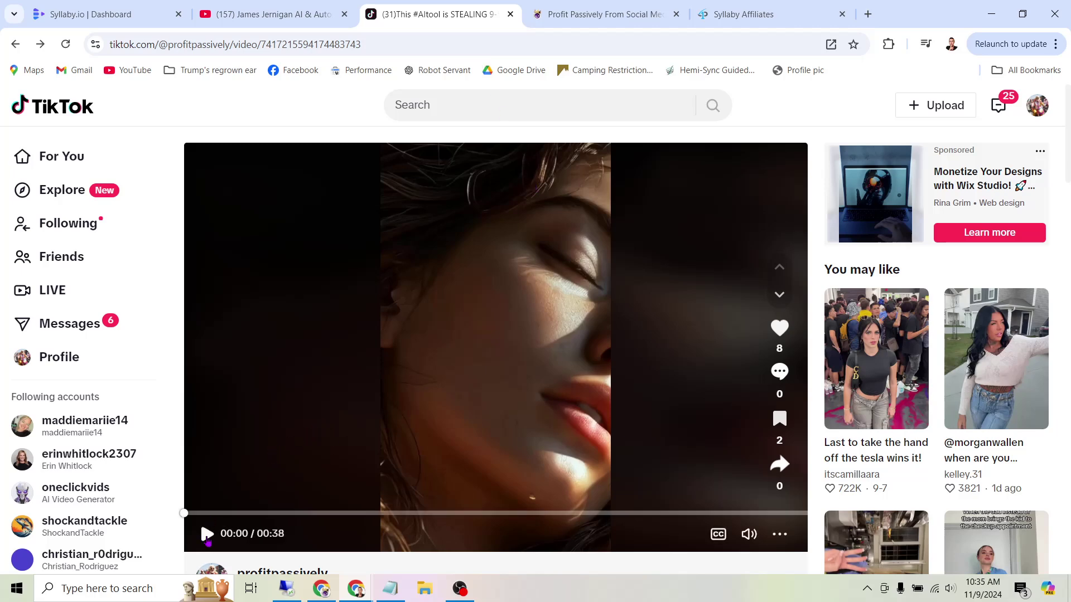
pyautogui.click(207, 536)
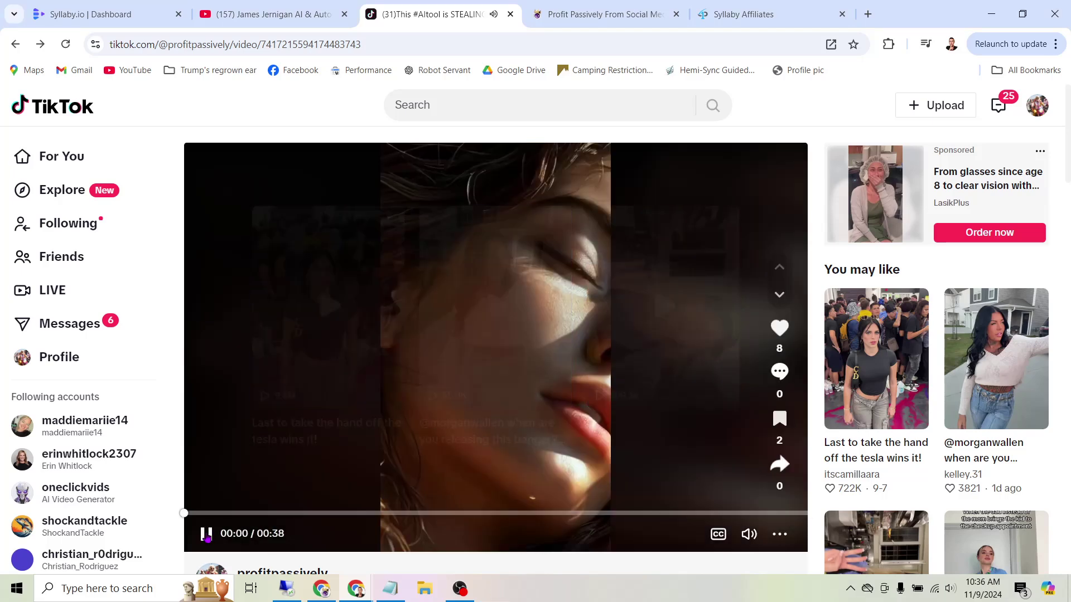
pyautogui.click(314, 332)
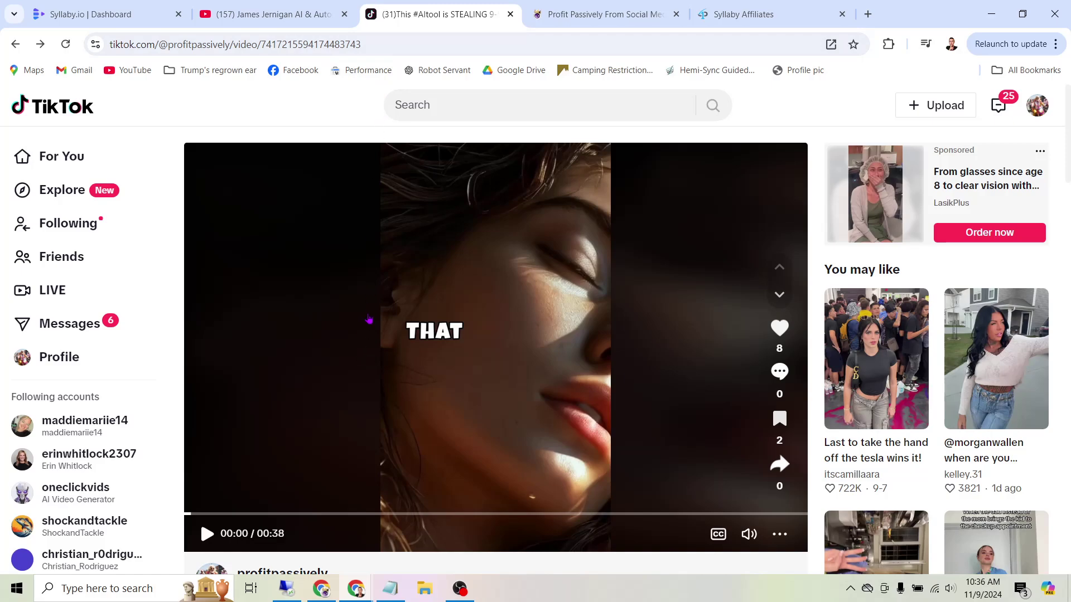
# - Read the video caption, then open the Profit Passively profile's video grid
pyautogui.scroll(-1, 367, 323)
pyautogui.scroll(-2, 357, 435)
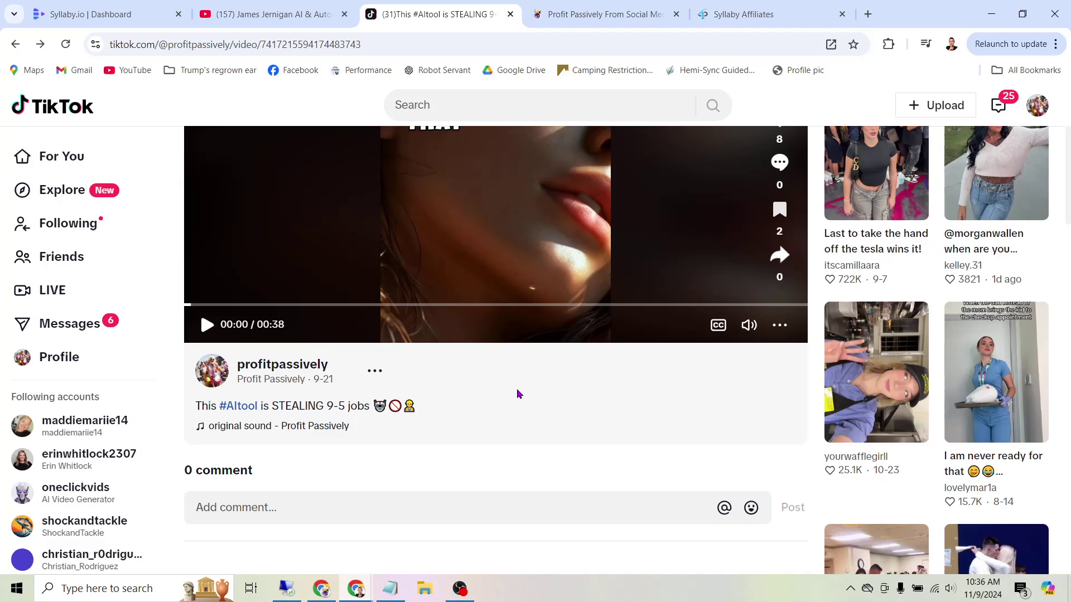
pyautogui.scroll(3, 519, 394)
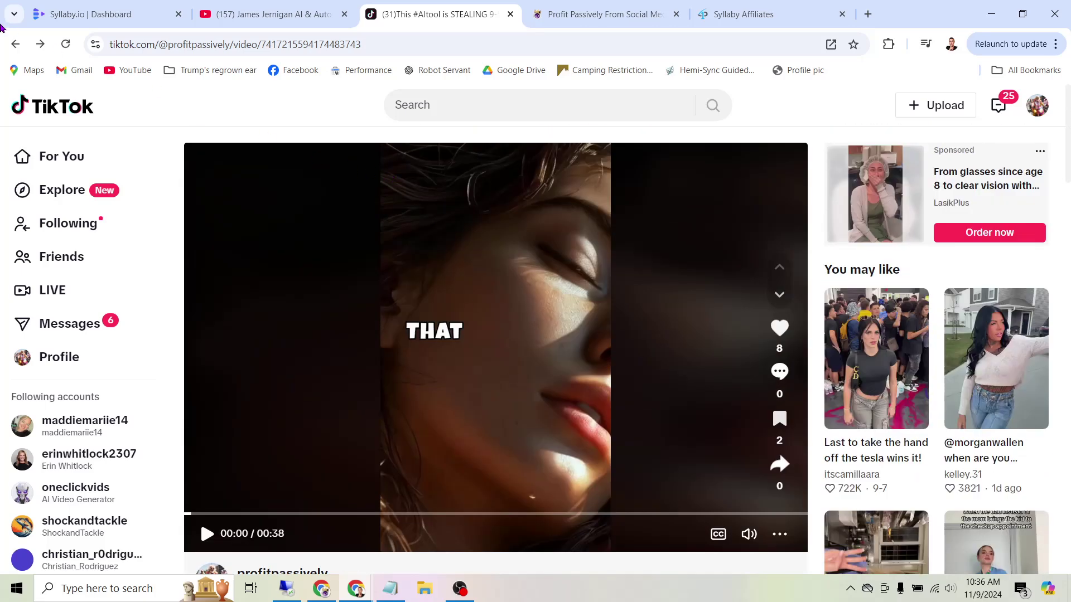
pyautogui.scroll(-2, 347, 293)
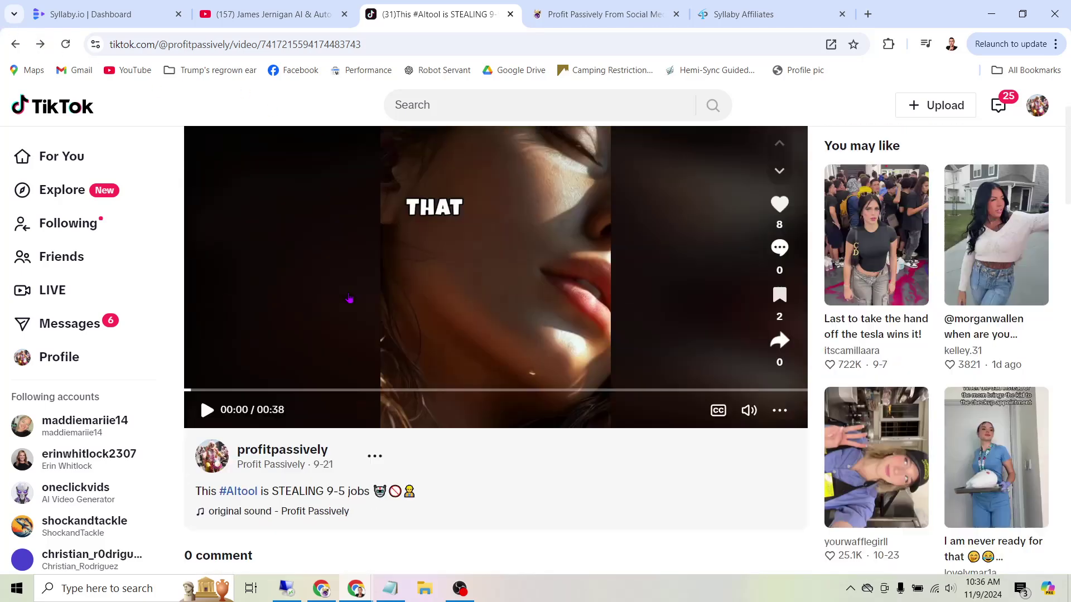
pyautogui.scroll(-1, 352, 296)
pyautogui.scroll(4, 353, 295)
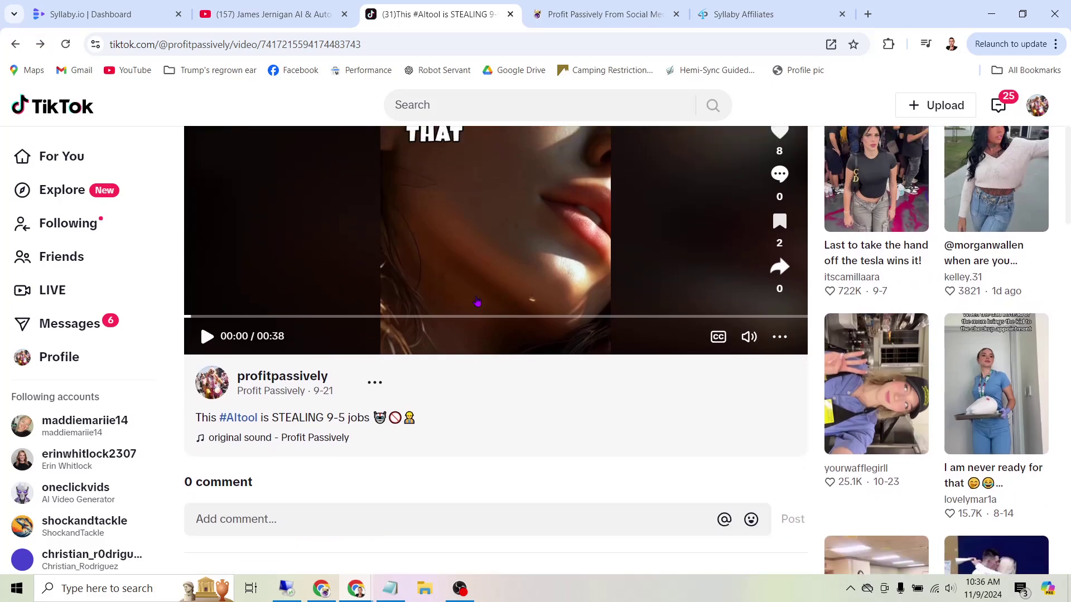
pyautogui.click(16, 44)
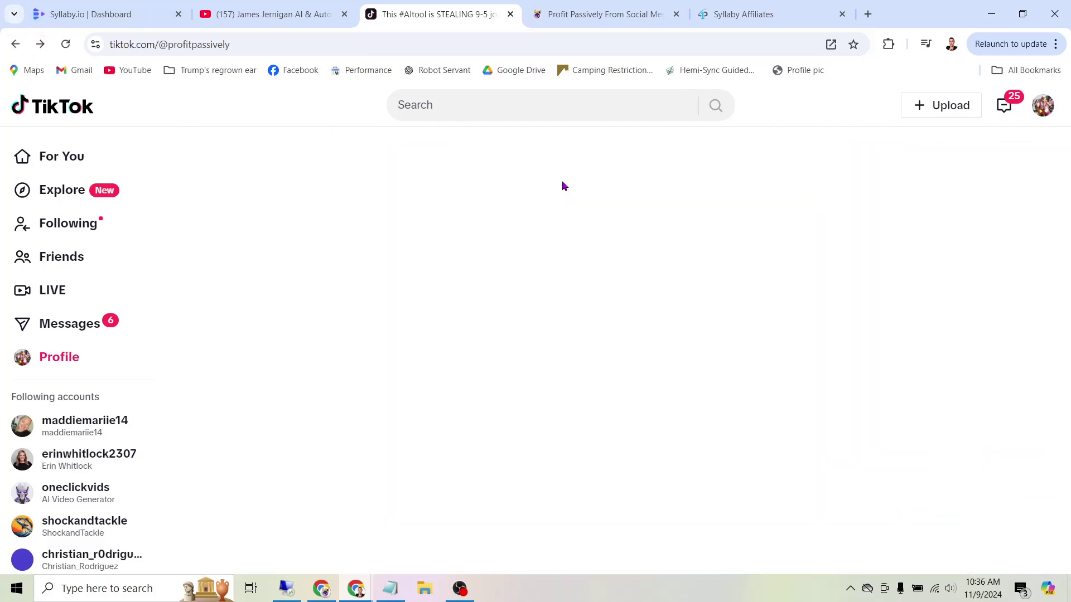
pyautogui.scroll(-3, 725, 345)
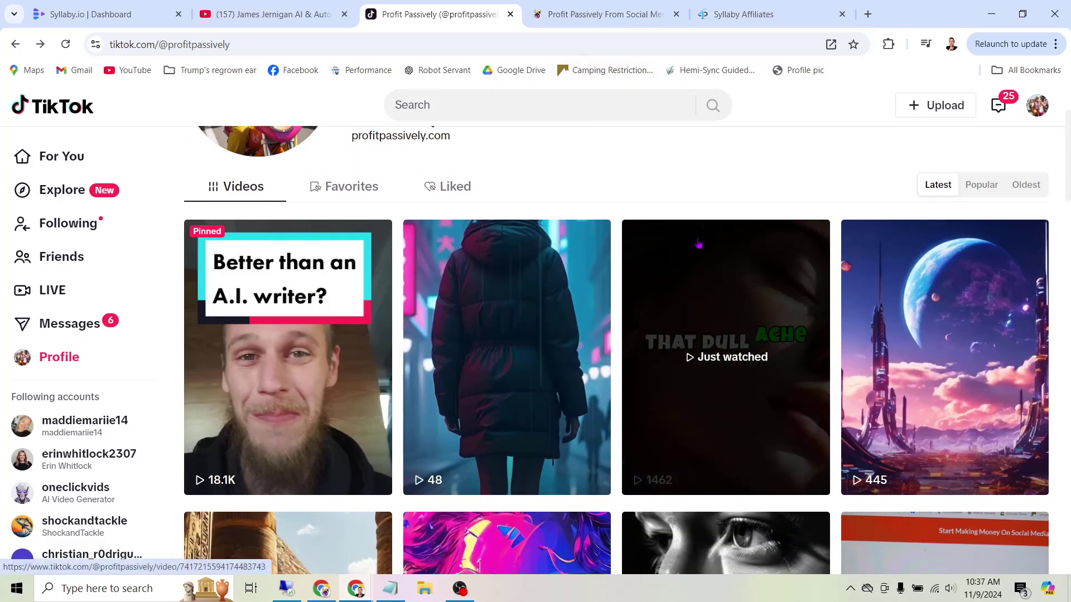
# - Back on the Syllaby dashboard, reselect the site address and start Bulk Scheduling
pyautogui.click(89, 14)
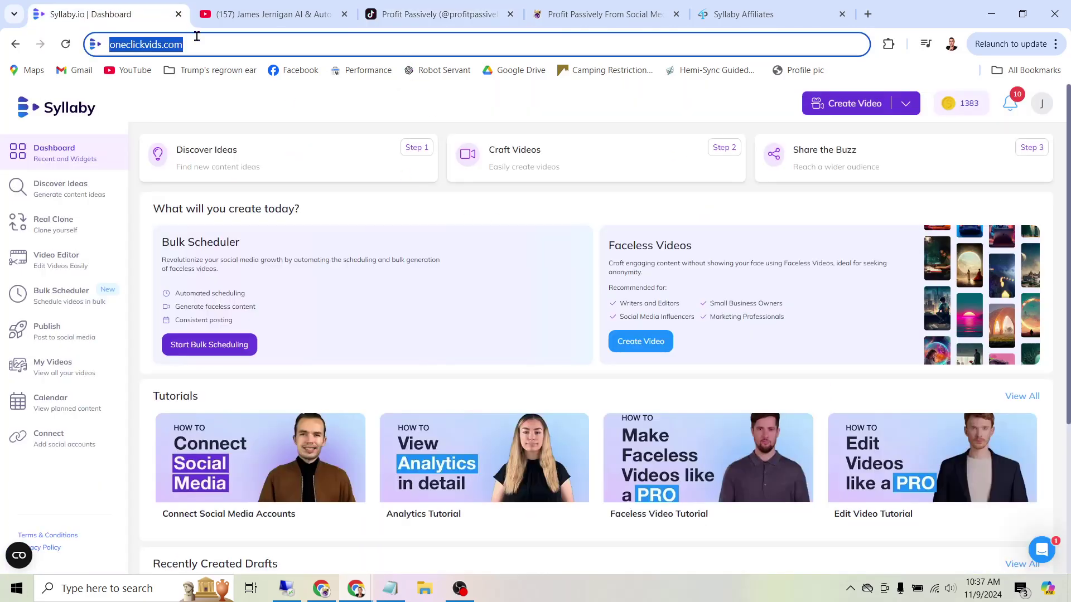
pyautogui.click(192, 45)
pyautogui.moveTo(191, 47); pyautogui.dragTo(114, 53)
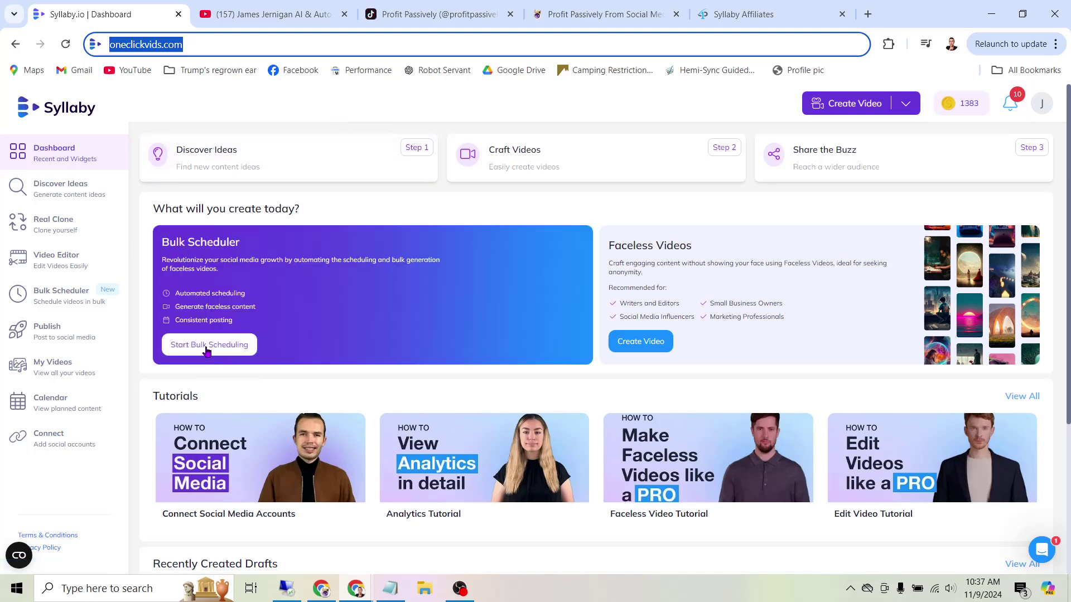
pyautogui.click(207, 346)
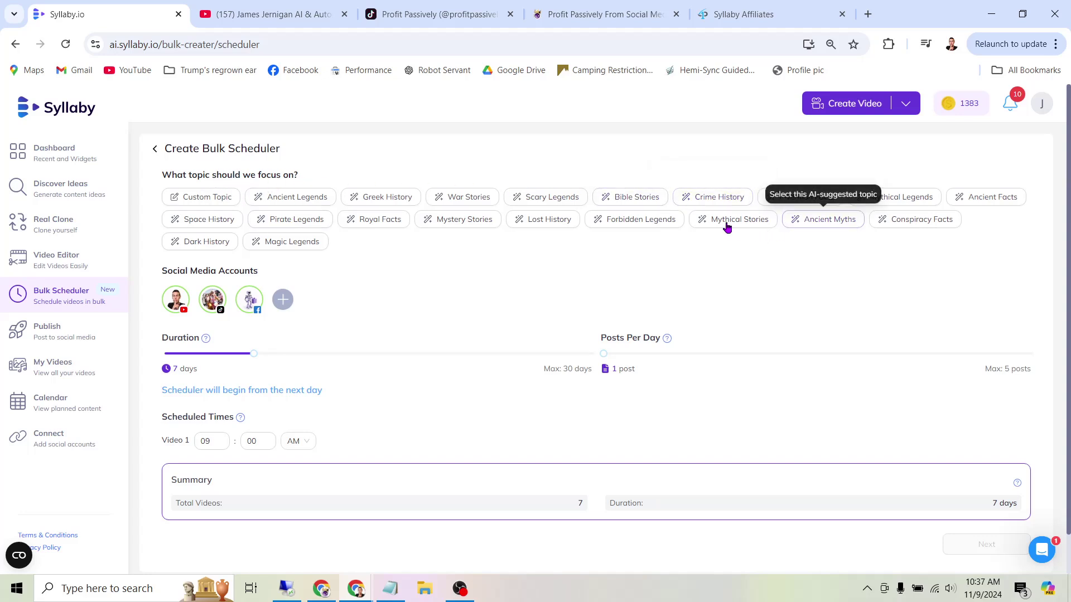
# - Choose Custom Topic and enter 'ai marketing' as the bulk schedule topic
pyautogui.click(218, 198)
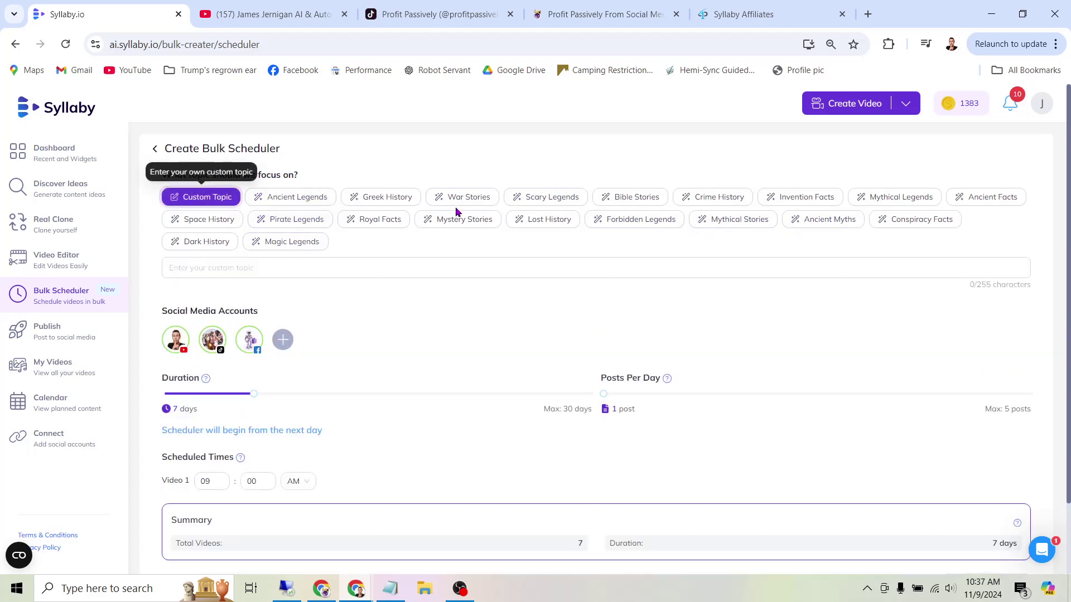
pyautogui.click(370, 268)
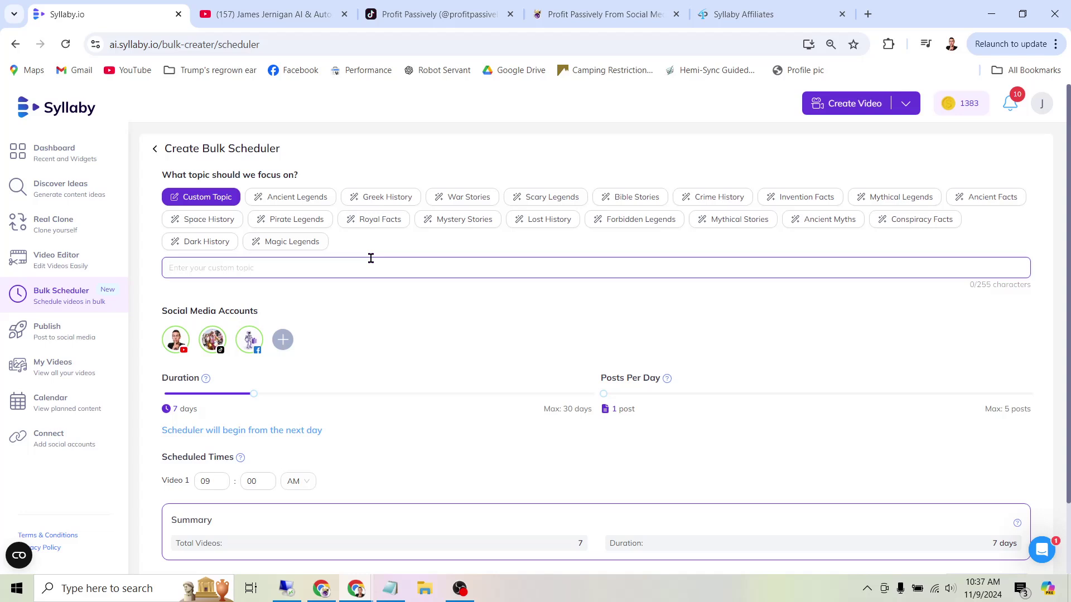
pyautogui.write('ai marketing')
pyautogui.scroll(-2, 563, 169)
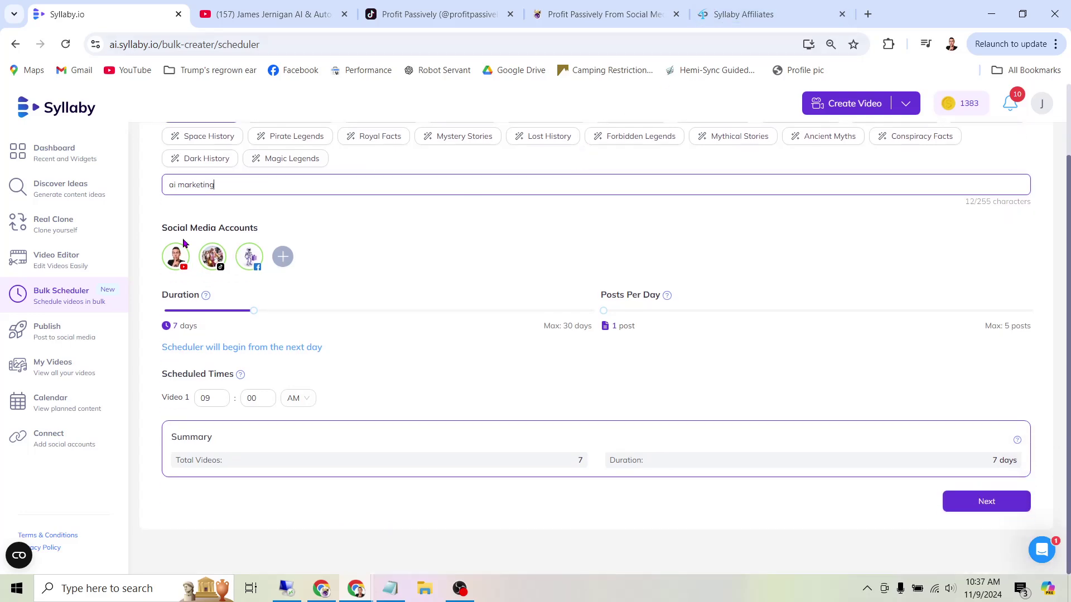
pyautogui.click(176, 263)
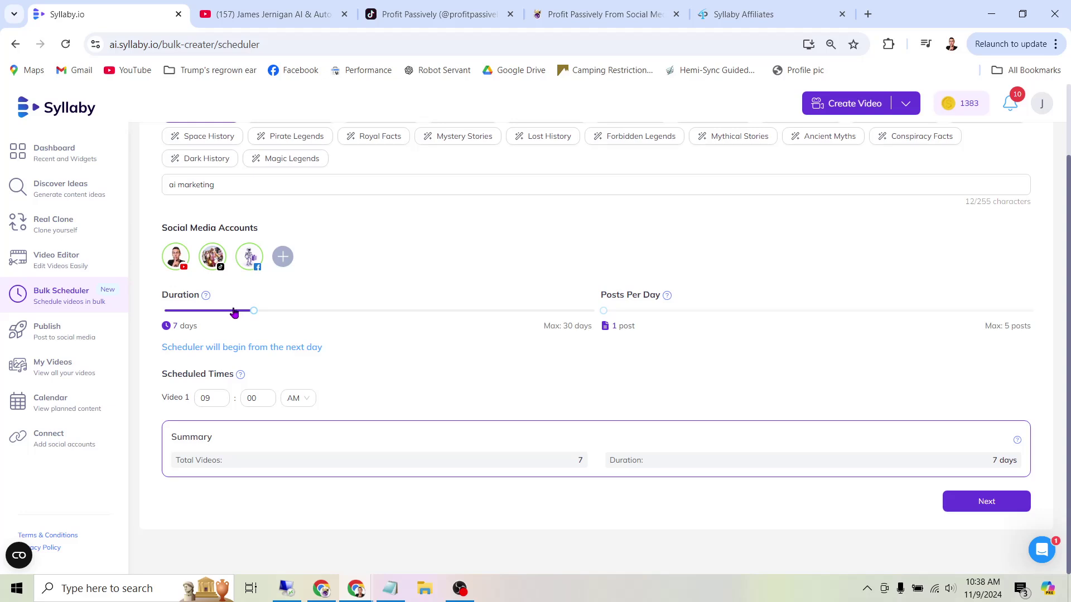
# - Adjust the Duration and posts-per-day sliders, settling on 7 days, 1 post daily at 09:00 AM
pyautogui.moveTo(251, 317)
pyautogui.moveTo(254, 317); pyautogui.dragTo(602, 314)
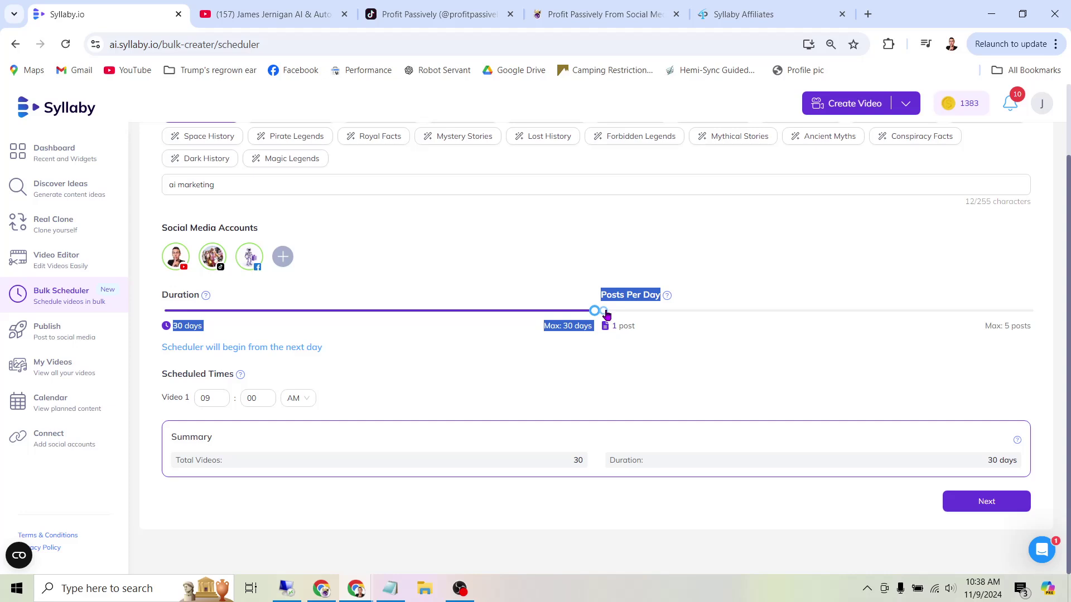
pyautogui.moveTo(604, 314)
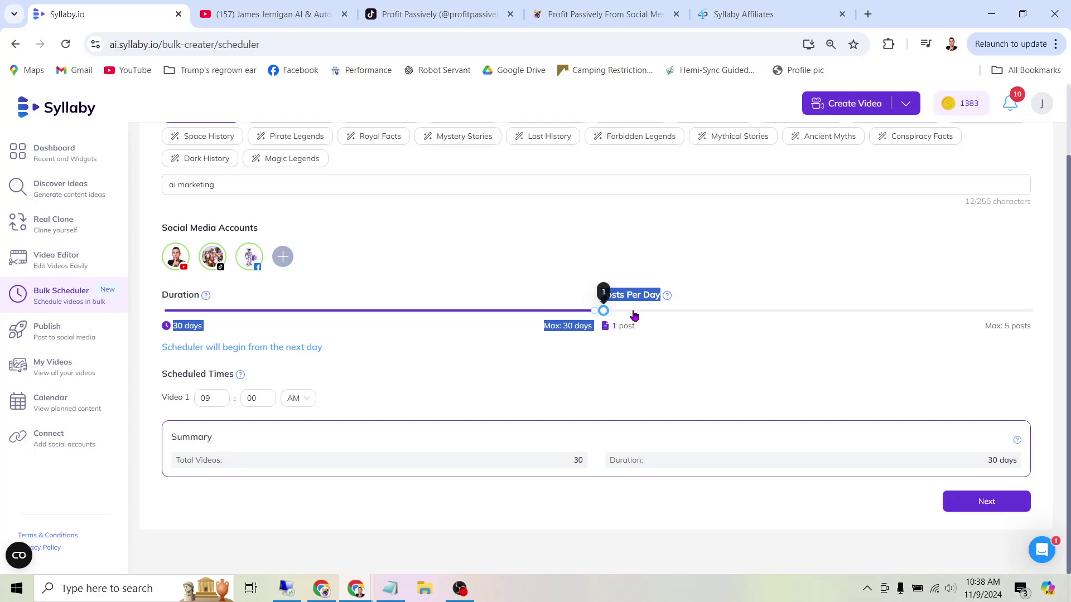
pyautogui.click(818, 311)
pyautogui.moveTo(626, 305); pyautogui.dragTo(894, 308)
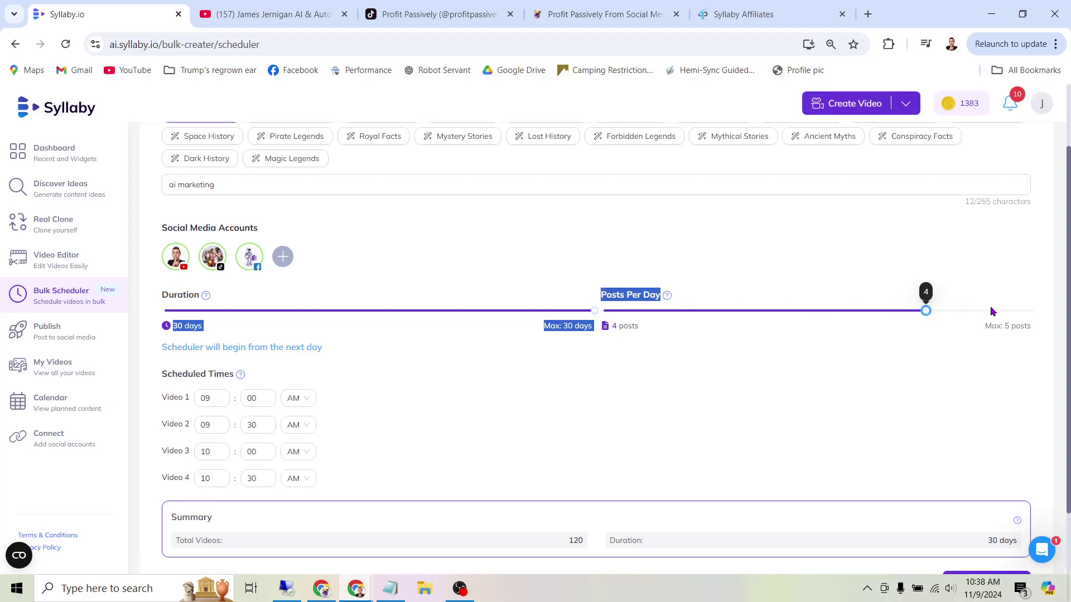
pyautogui.moveTo(991, 310); pyautogui.dragTo(240, 314)
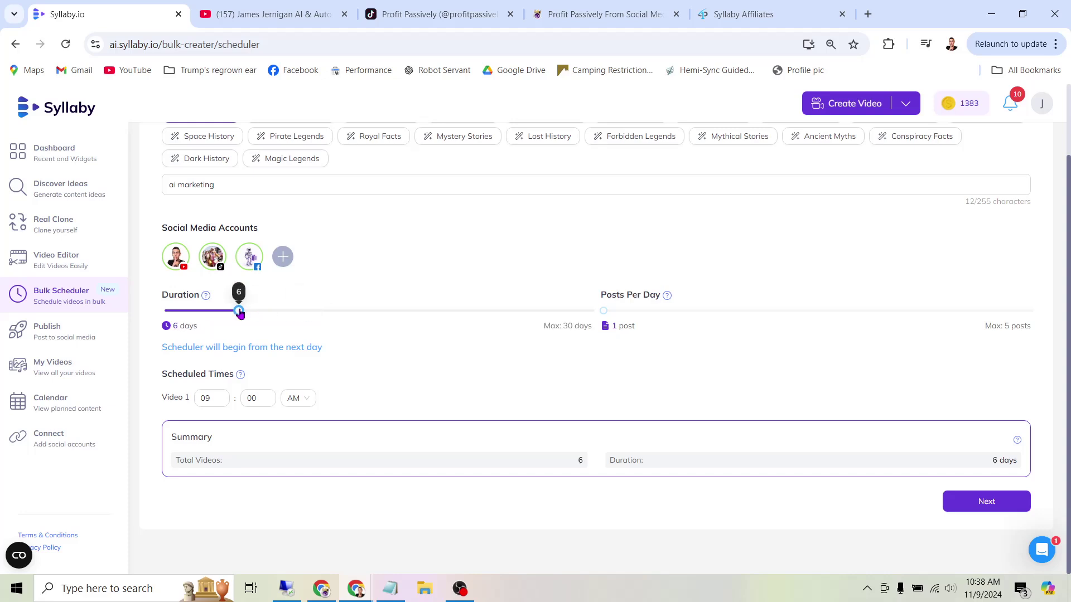
pyautogui.click(256, 313)
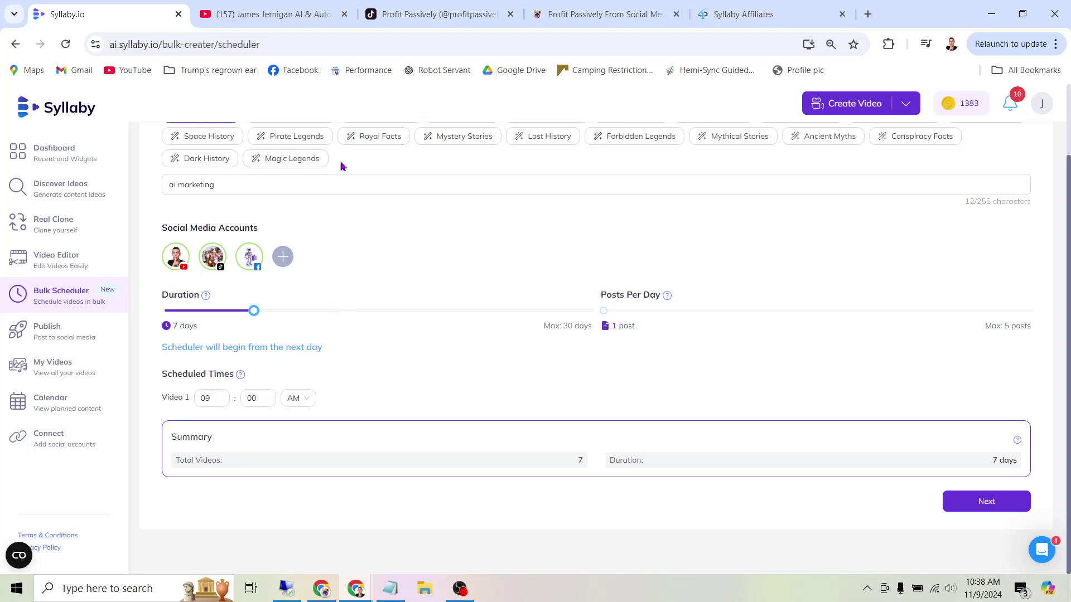
pyautogui.scroll(2, 342, 207)
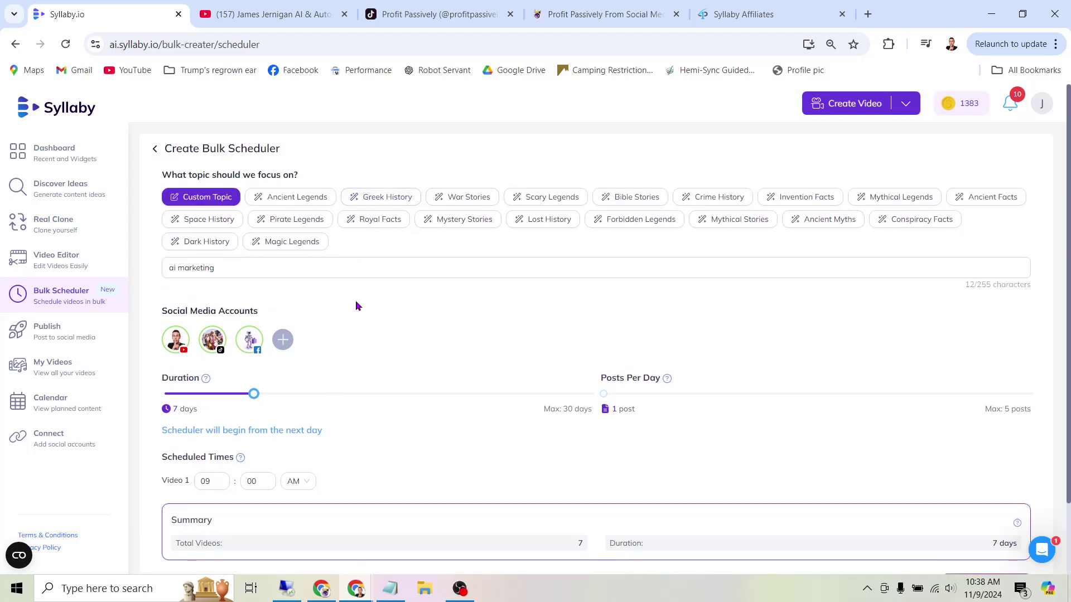
pyautogui.scroll(-2, 360, 357)
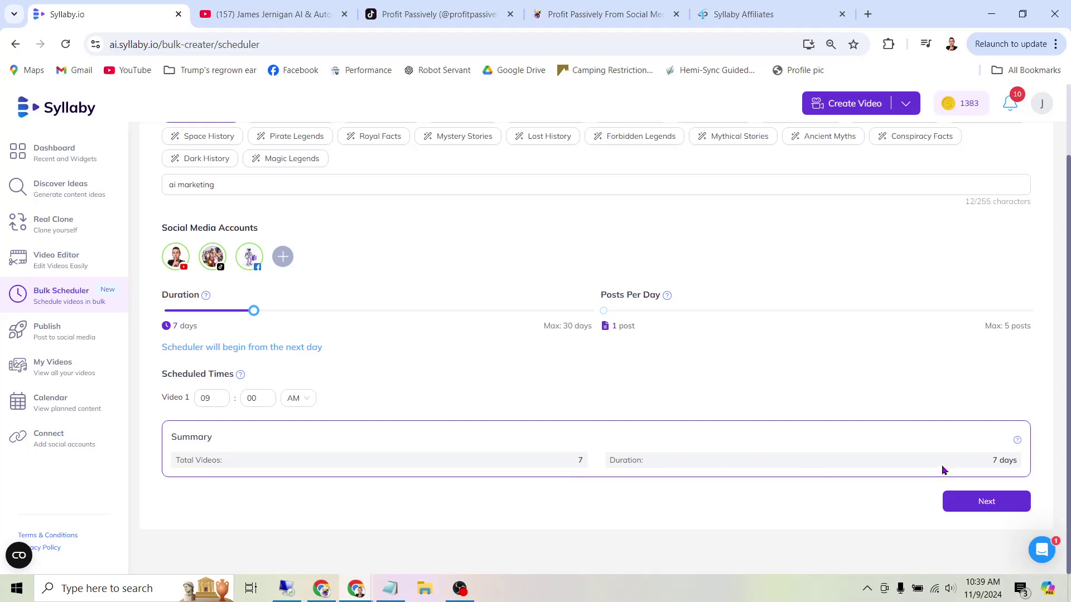
# - Move to video creation and pick the Comic Book AI visual style for the 7 videos
pyautogui.click(986, 501)
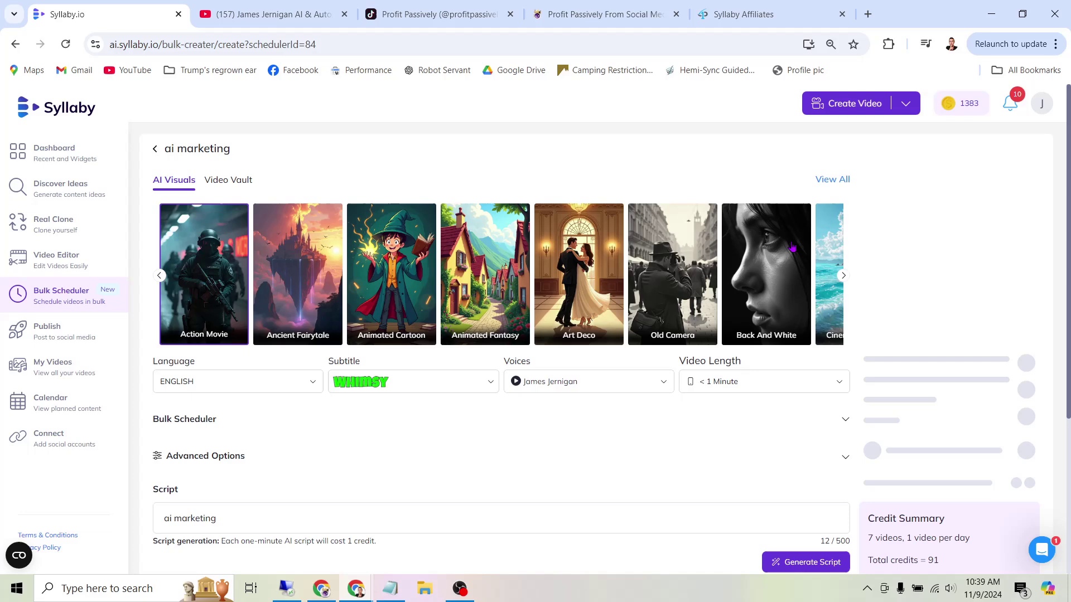
pyautogui.click(842, 276)
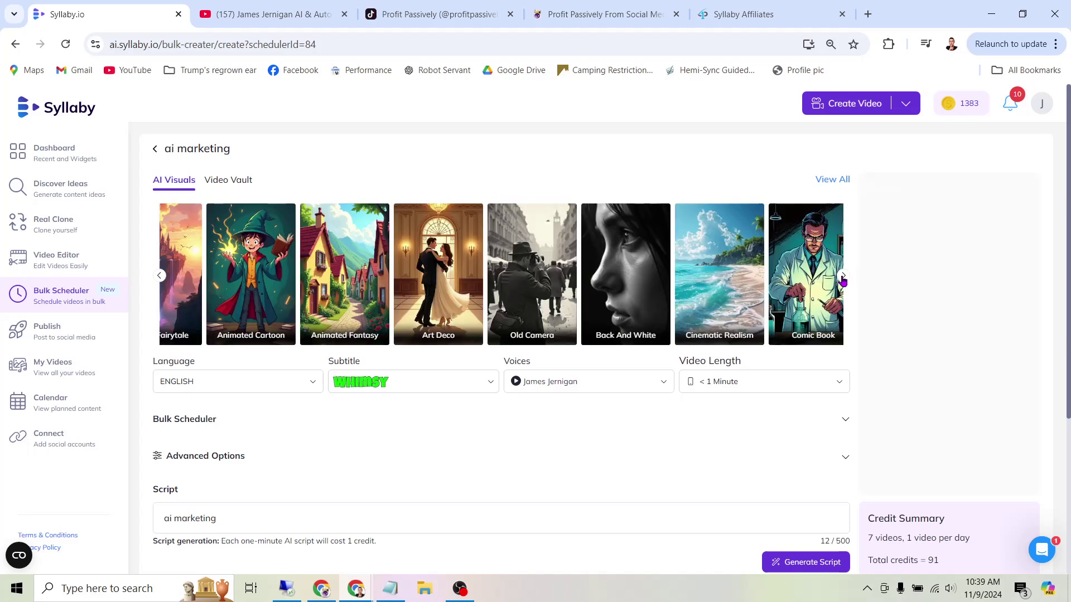
pyautogui.click(843, 275)
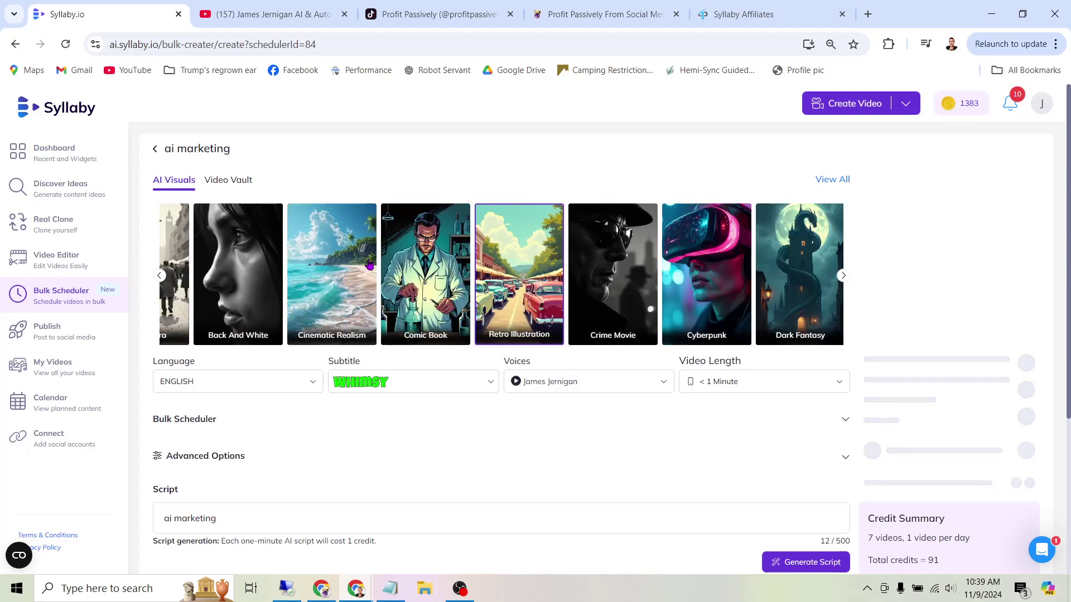
pyautogui.click(379, 291)
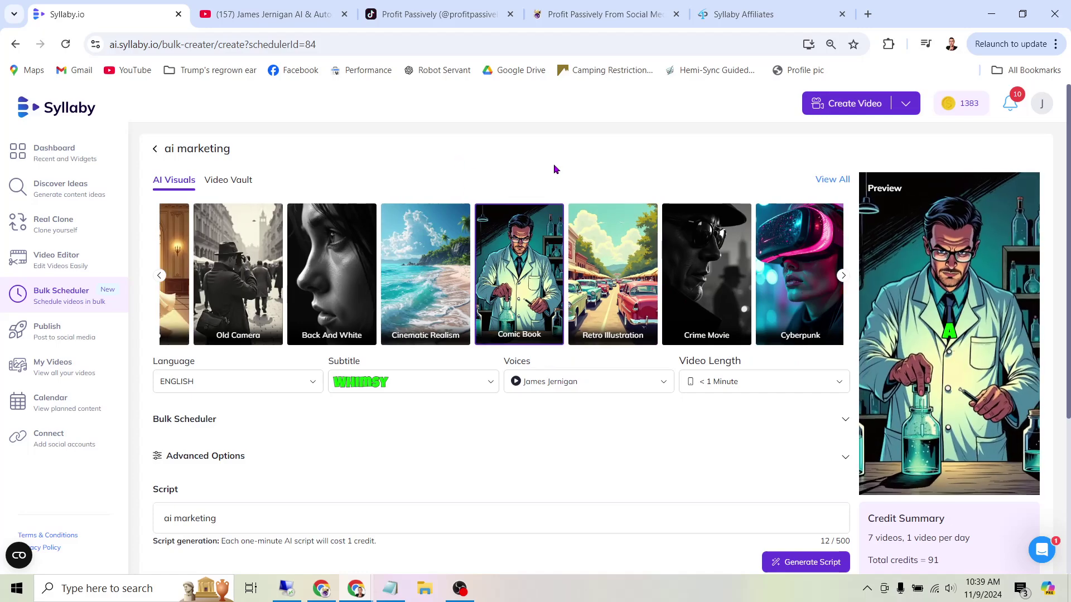
# - Keep the Whimsy subtitle style, expand Advanced Options, and bring up the Voices list
pyautogui.scroll(-3, 554, 164)
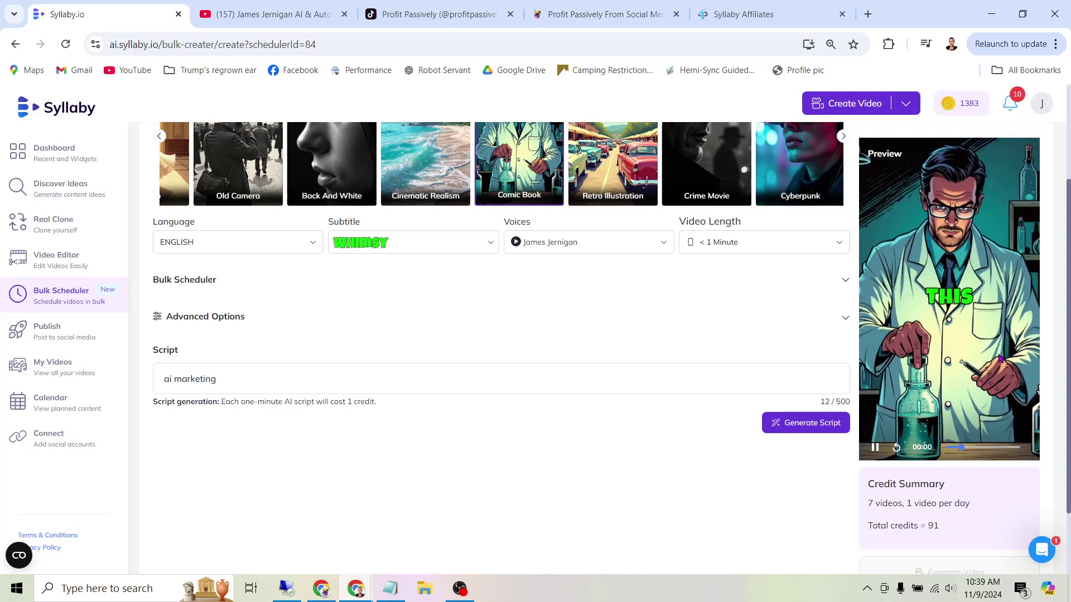
pyautogui.scroll(1, 564, 302)
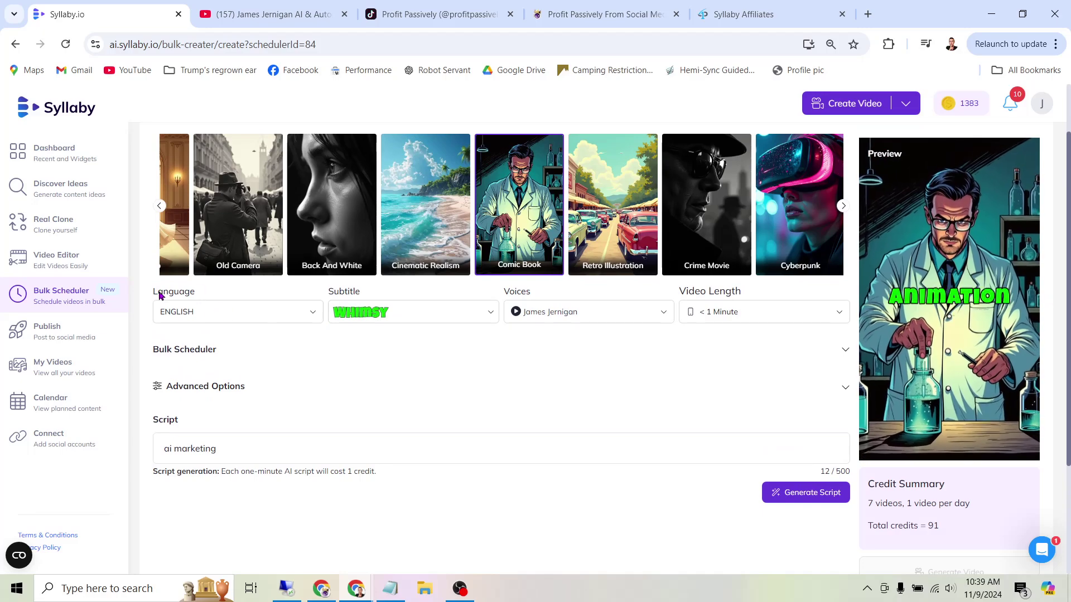
pyautogui.click(403, 311)
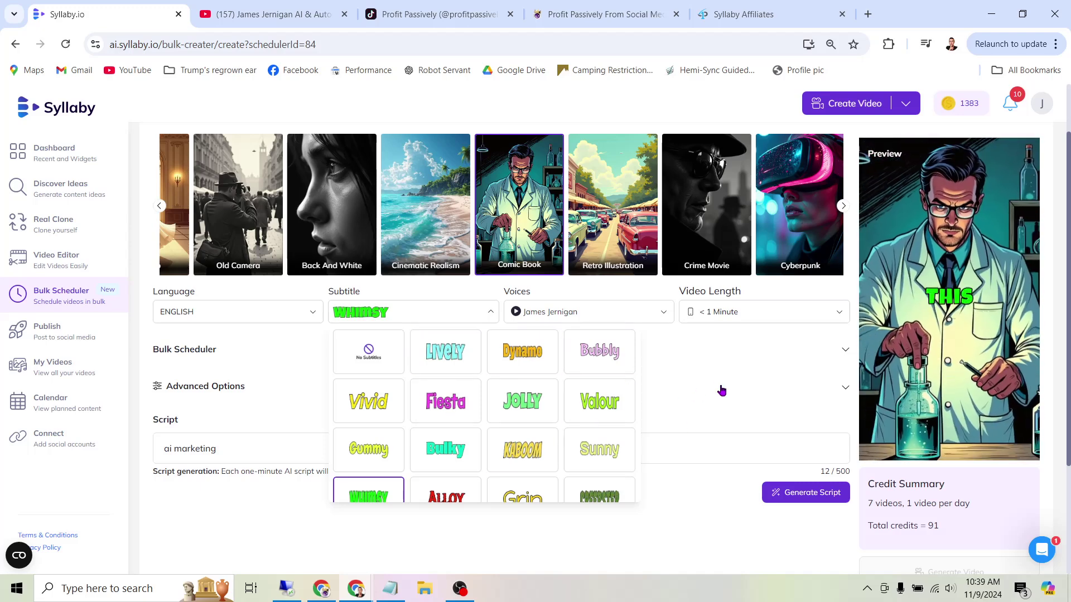
pyautogui.click(710, 387)
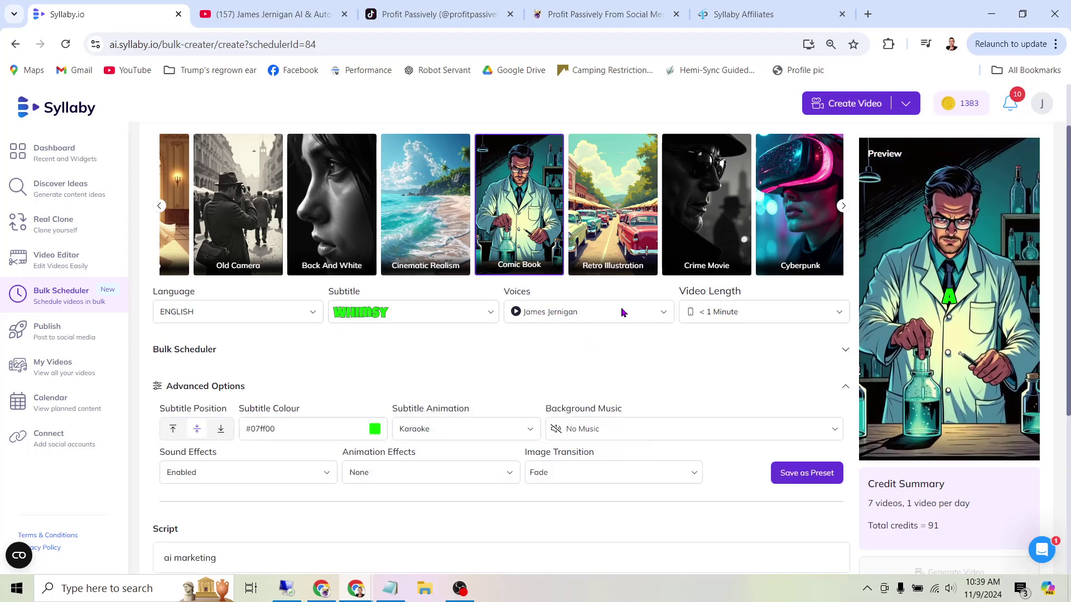
pyautogui.click(586, 314)
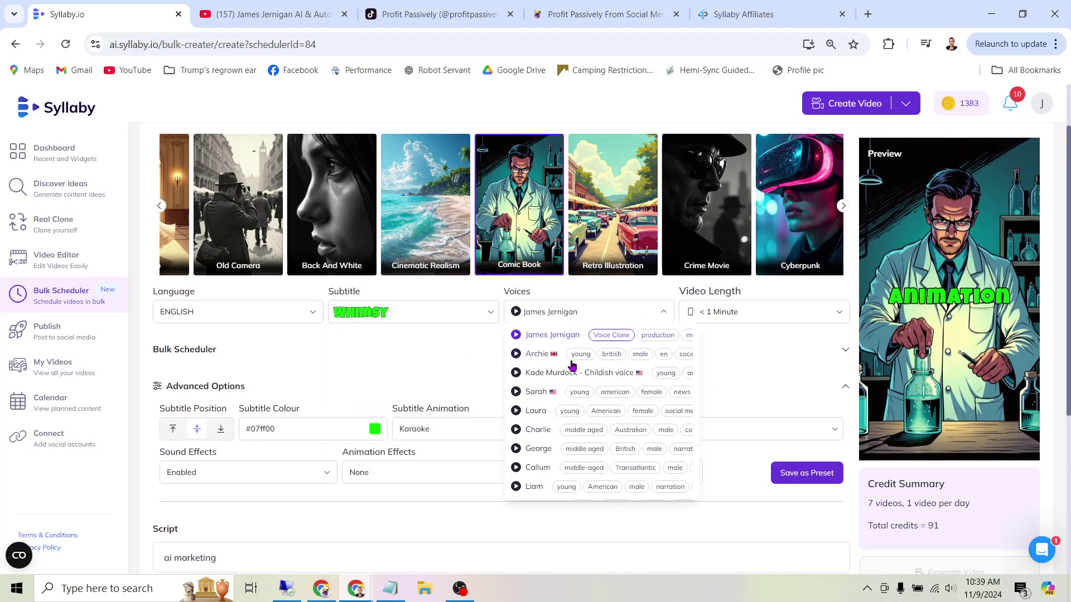
# - Keep the cloned voice and expand the Bulk Scheduler section showing 7 days, 1 post daily
pyautogui.scroll(-10, 579, 381)
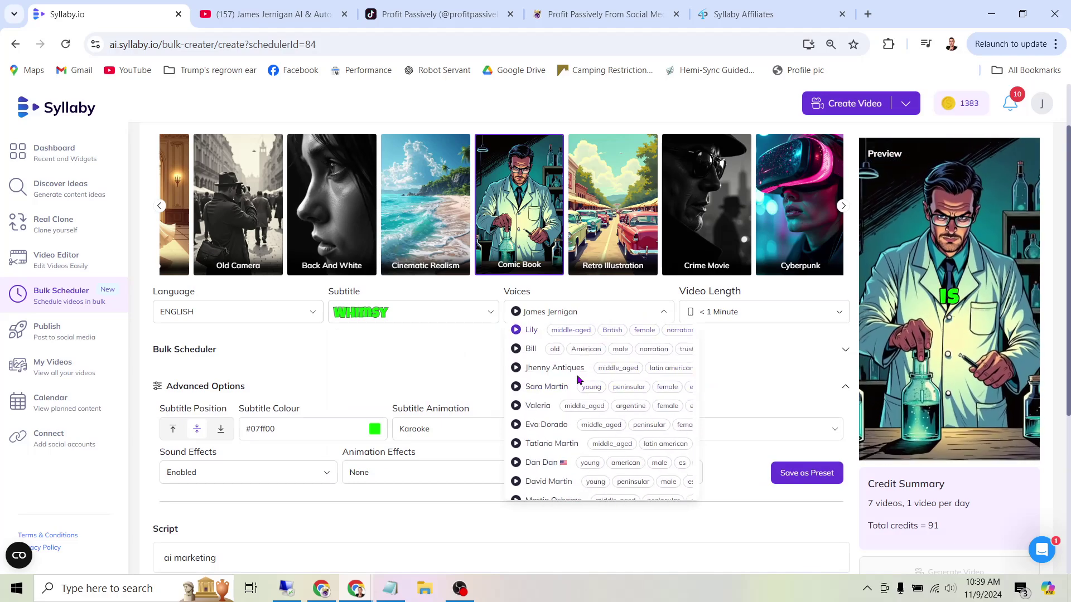
pyautogui.scroll(-10, 579, 384)
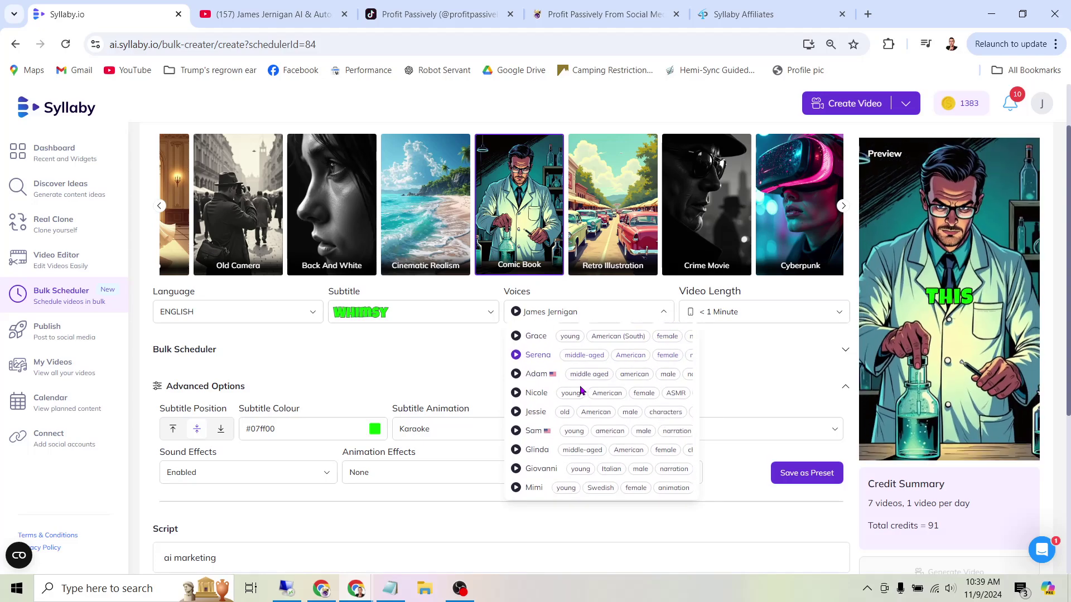
pyautogui.scroll(20, 580, 389)
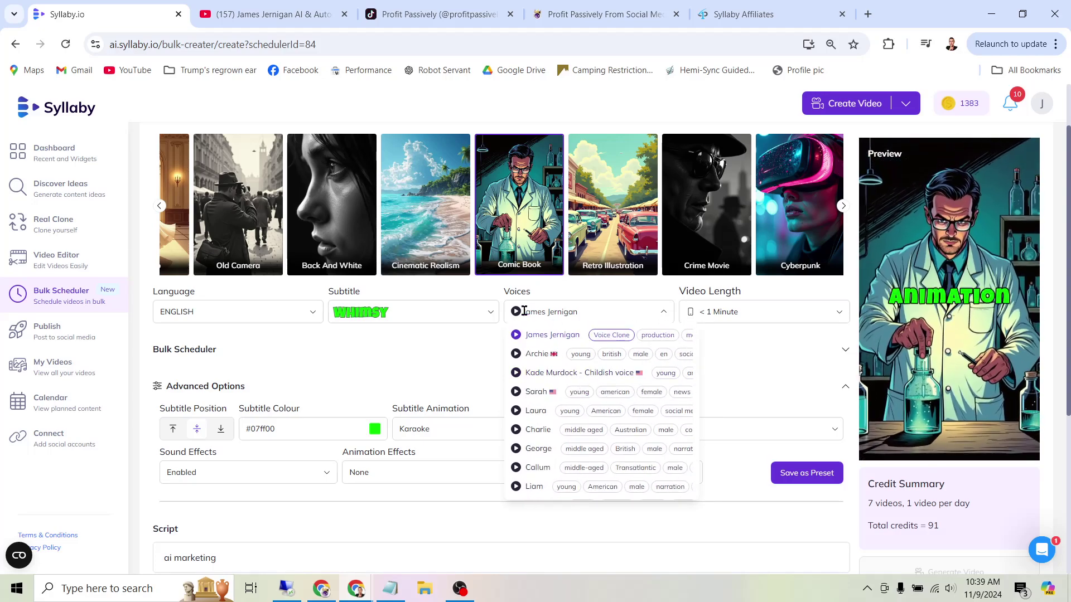
pyautogui.moveTo(524, 311); pyautogui.dragTo(464, 361)
pyautogui.click(584, 312)
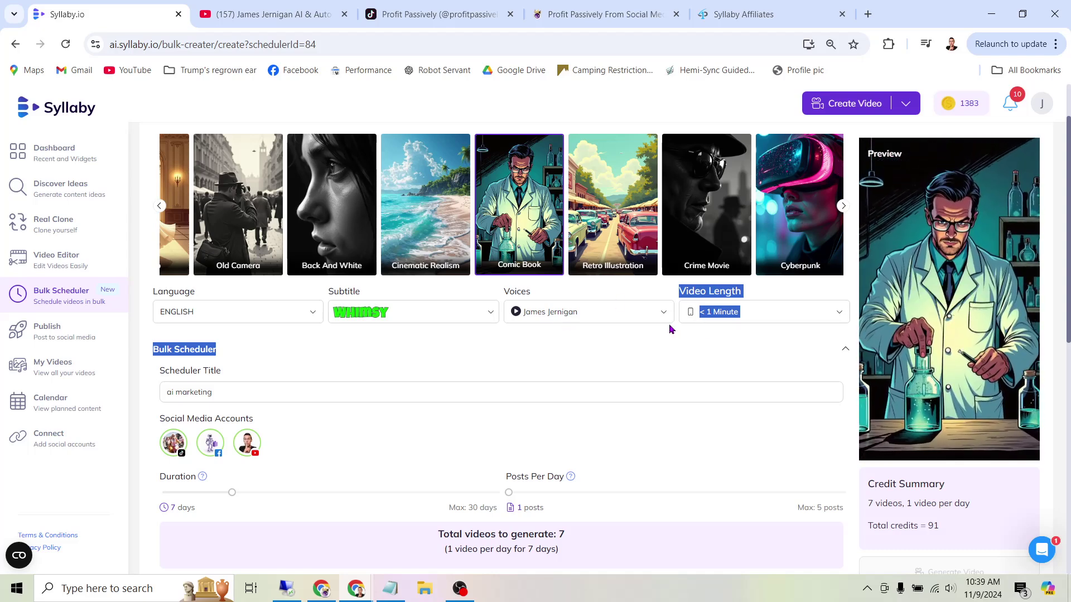
pyautogui.click(635, 336)
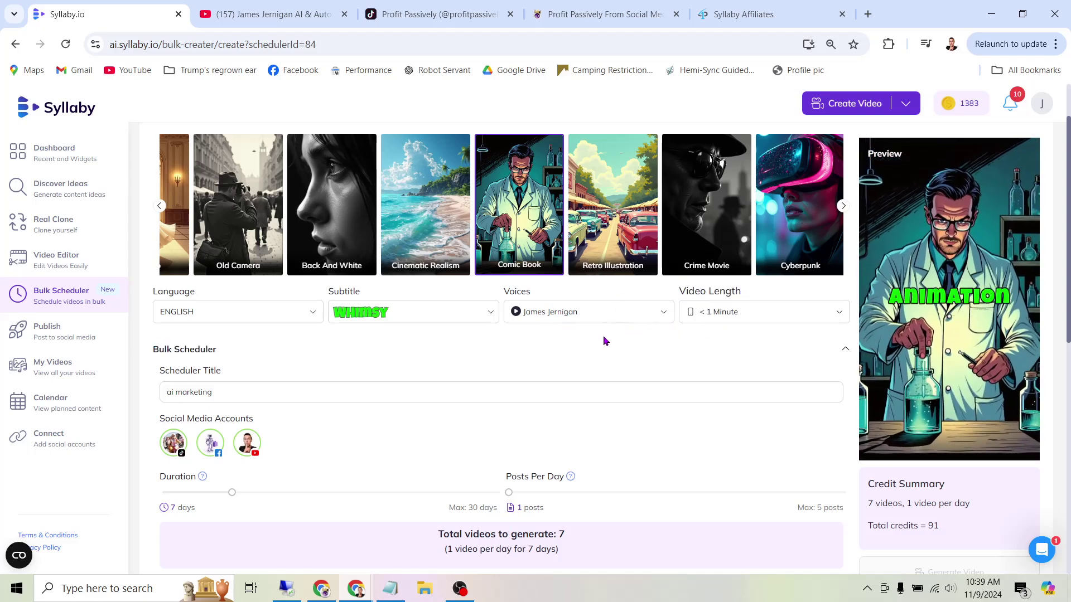
pyautogui.click(750, 320)
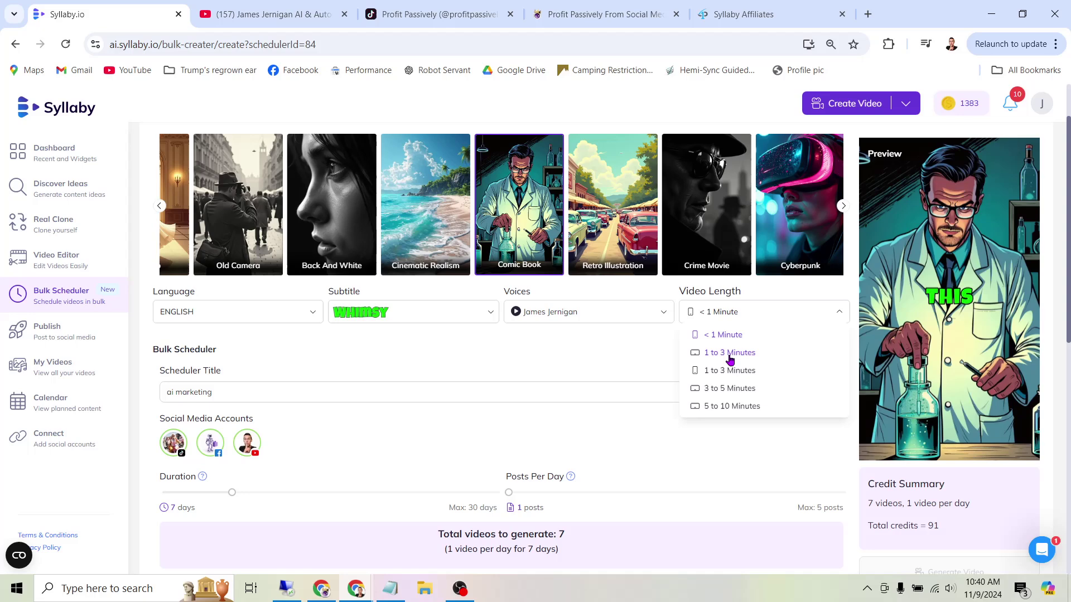
pyautogui.click(530, 370)
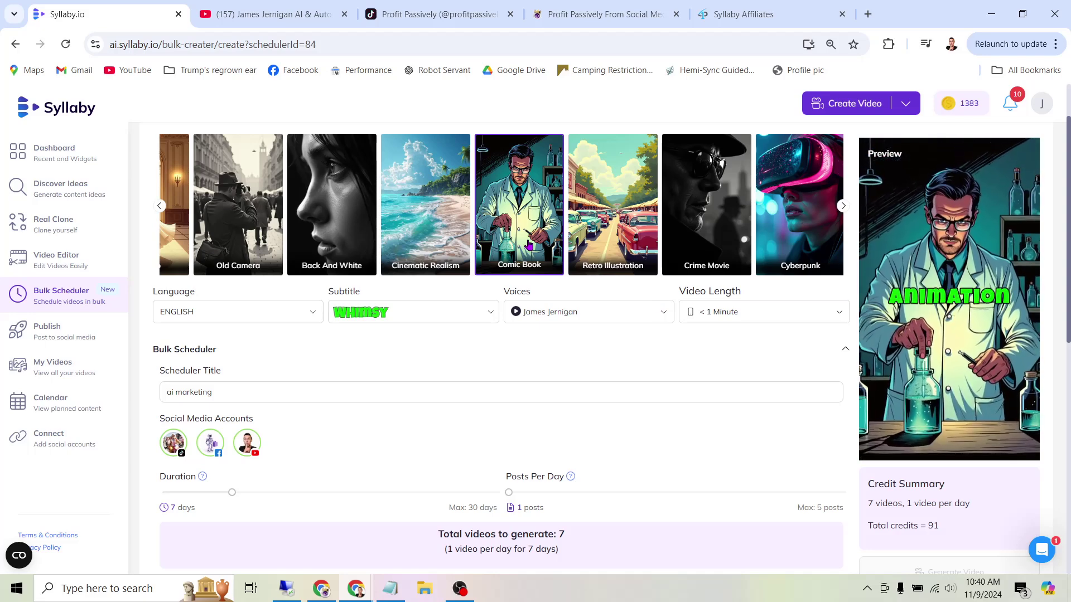
pyautogui.scroll(-2, 578, 316)
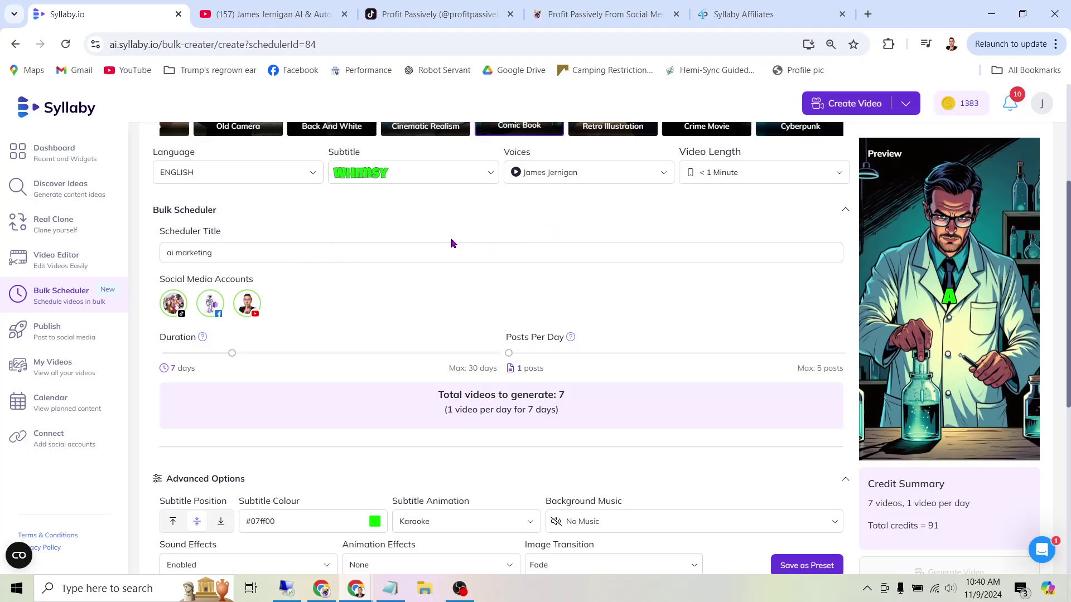
pyautogui.scroll(1, 452, 243)
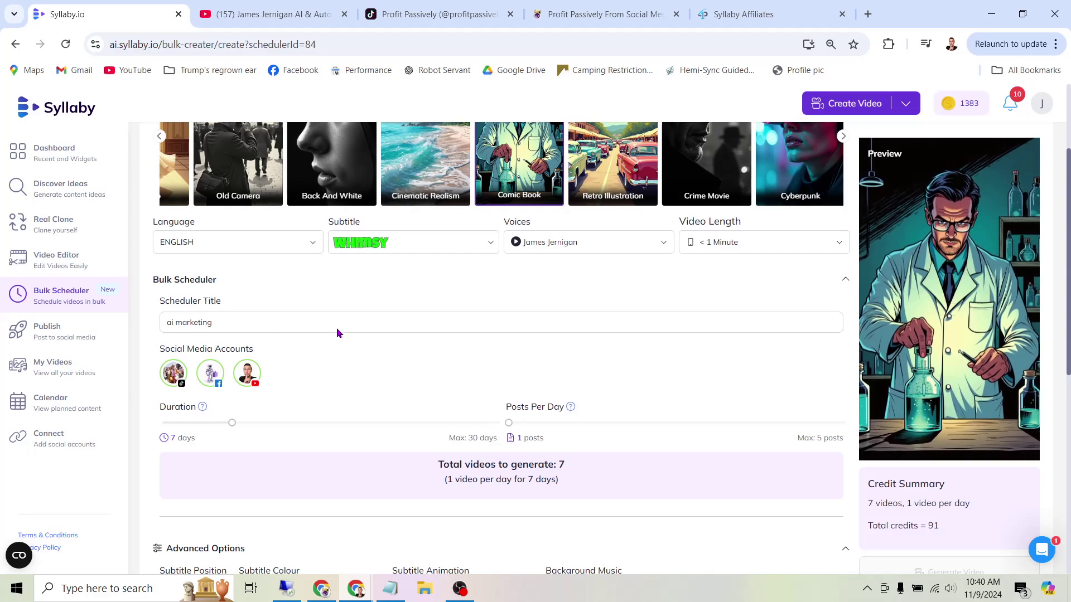
pyautogui.scroll(-3, 338, 333)
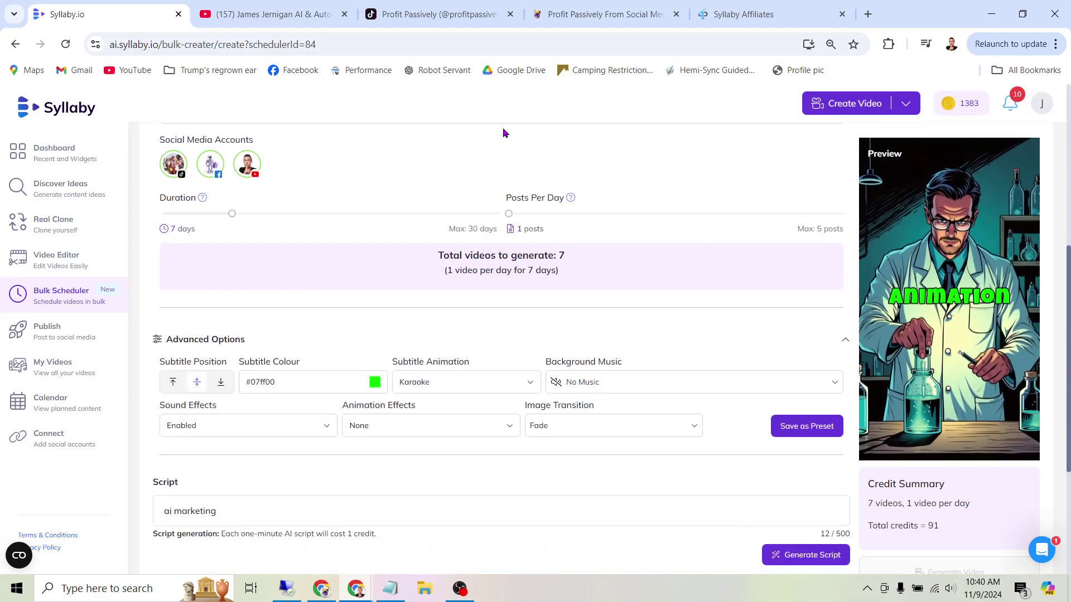
pyautogui.scroll(-2, 628, 217)
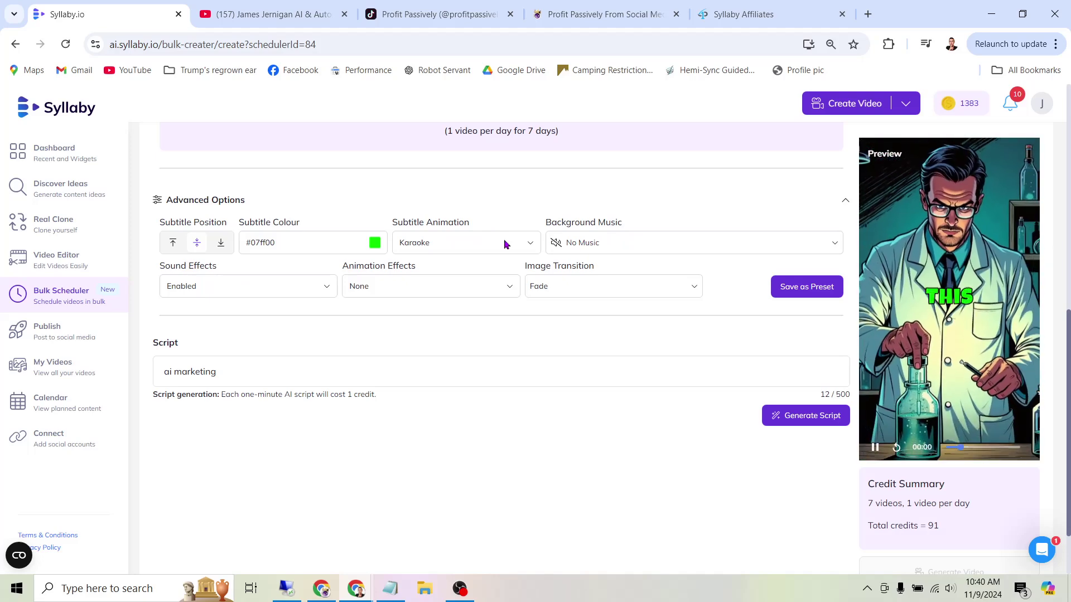
# - Try Sparkling Gold and preview it, then set the animation effect to Abstract Particles
pyautogui.click(448, 289)
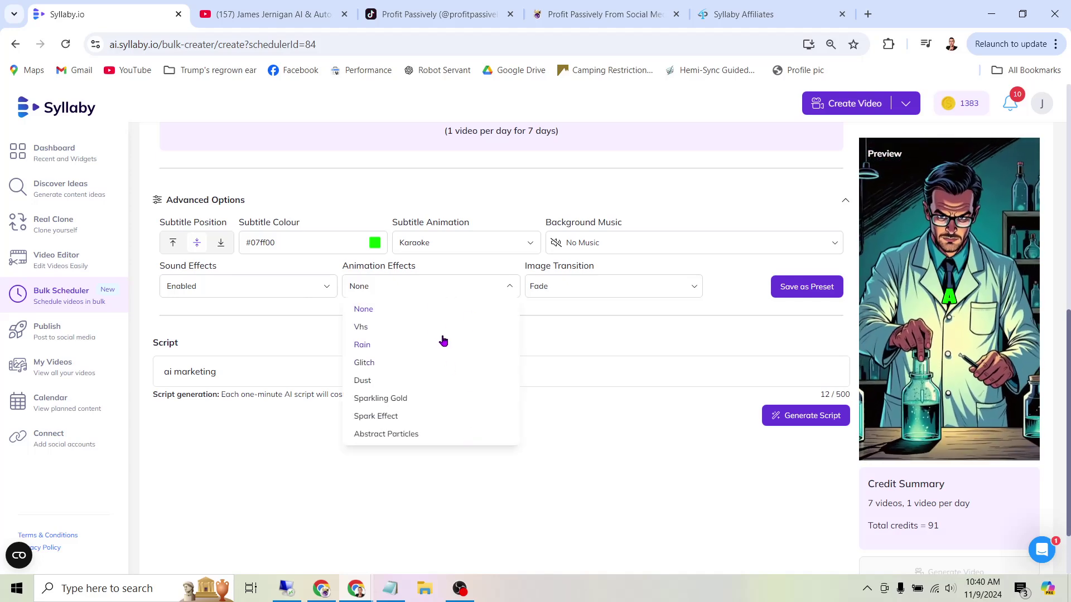
pyautogui.scroll(-1, 399, 401)
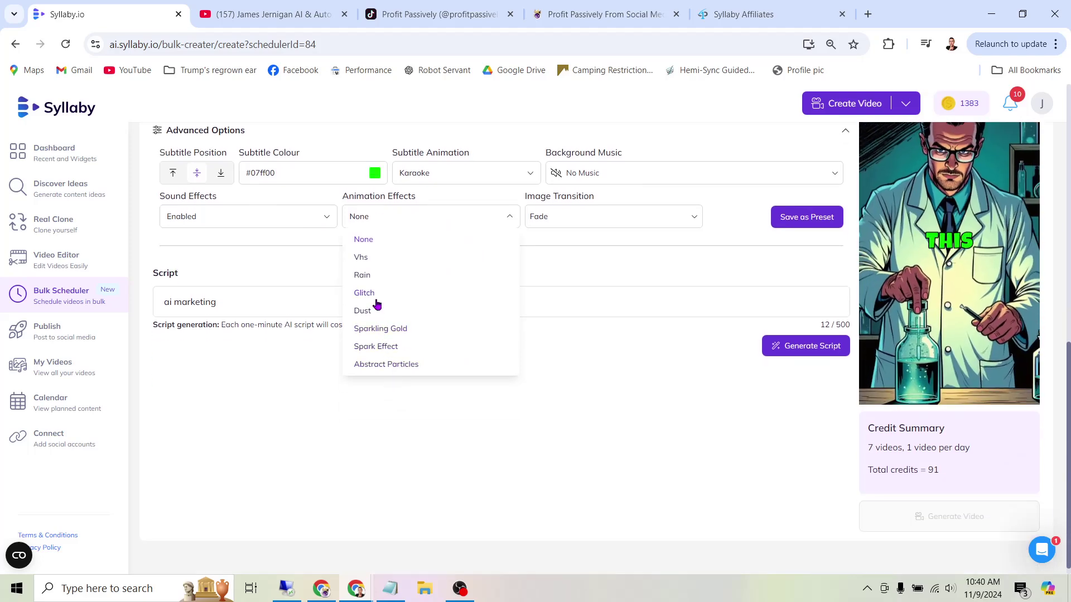
pyautogui.click(389, 329)
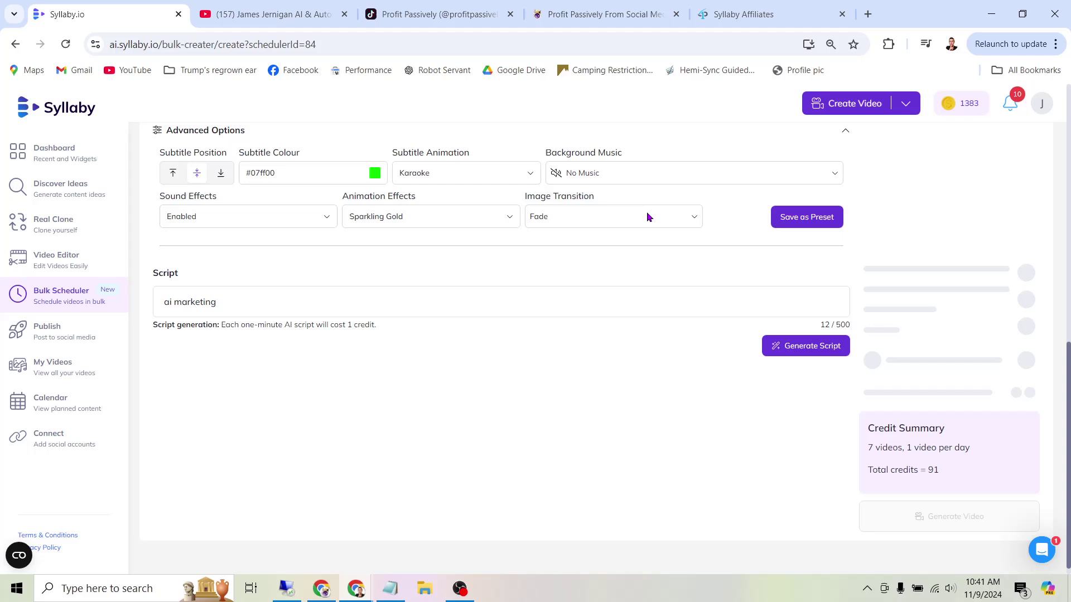
pyautogui.scroll(3, 721, 397)
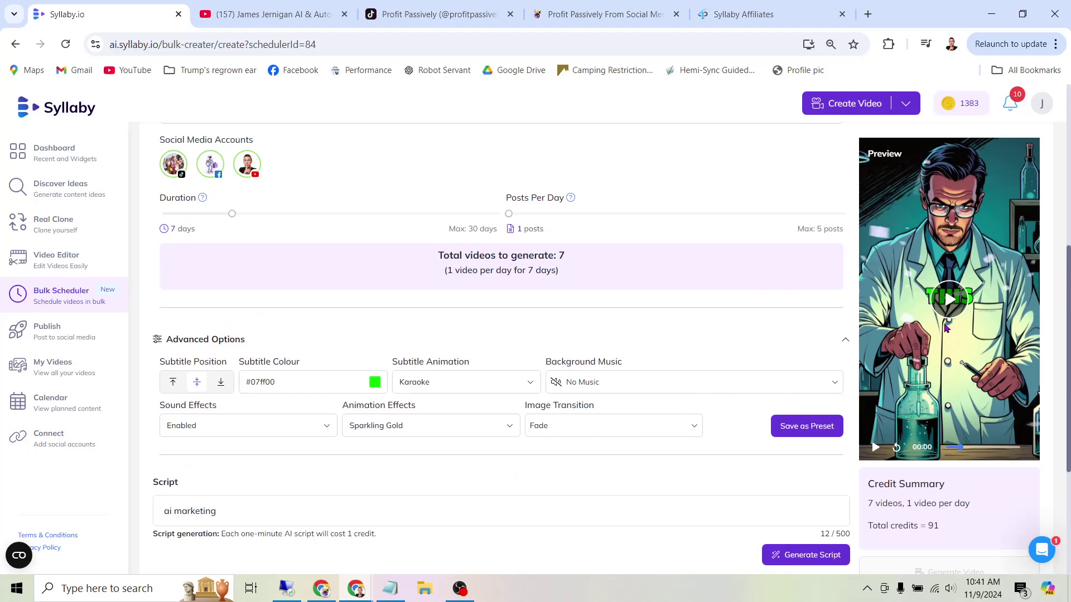
pyautogui.click(948, 304)
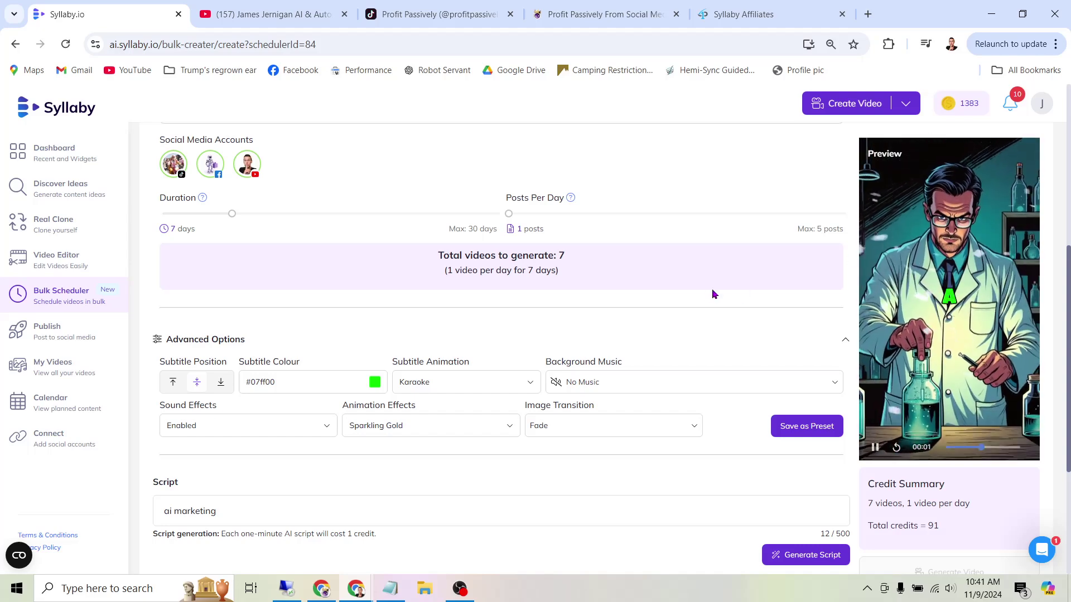
pyautogui.click(404, 427)
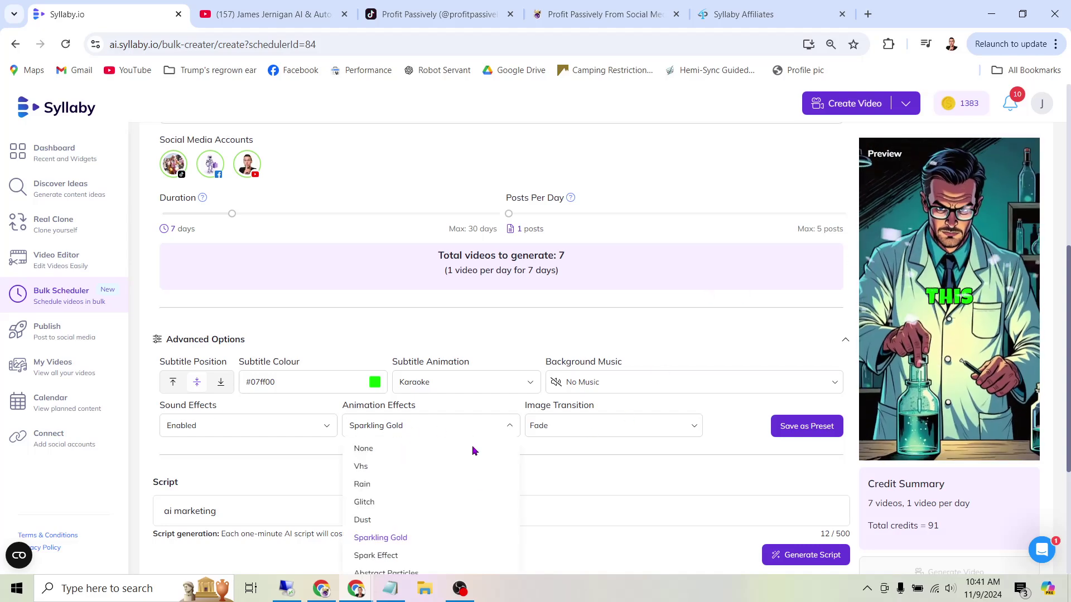
pyautogui.scroll(-4, 474, 463)
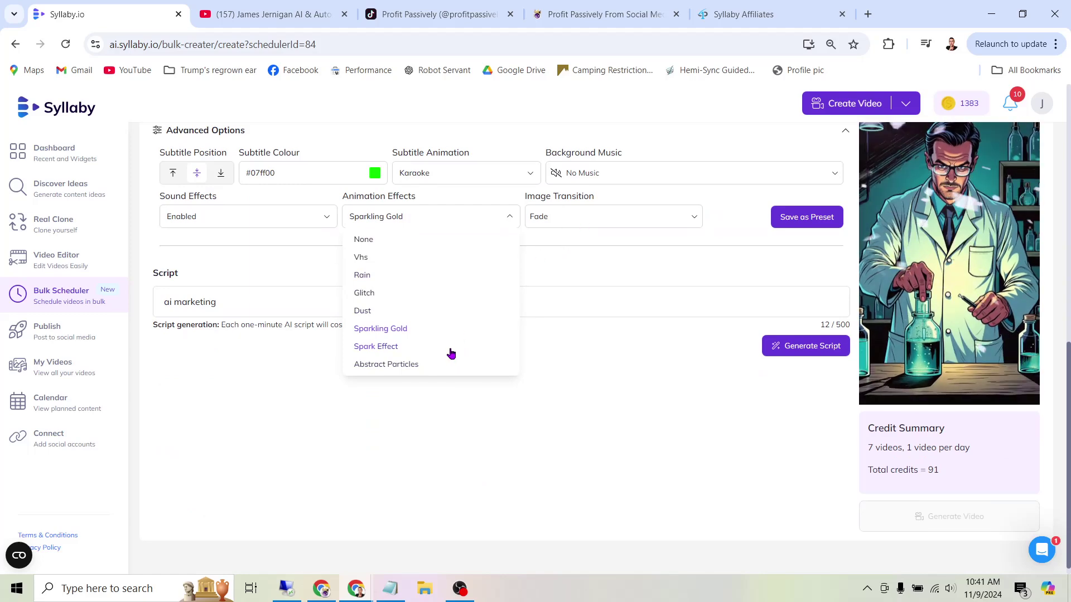
pyautogui.click(432, 365)
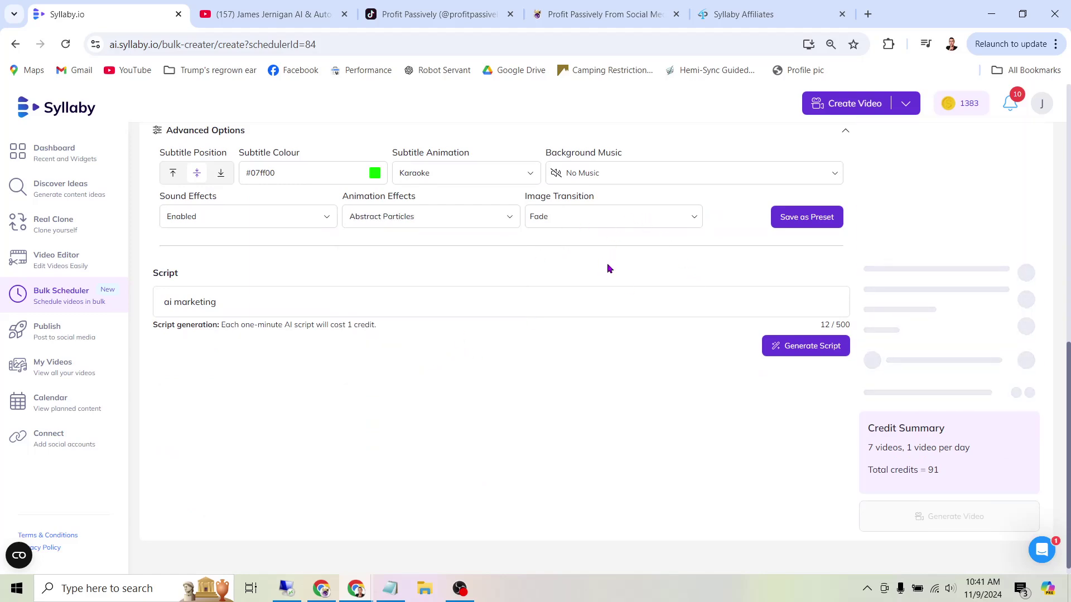
pyautogui.scroll(1, 658, 311)
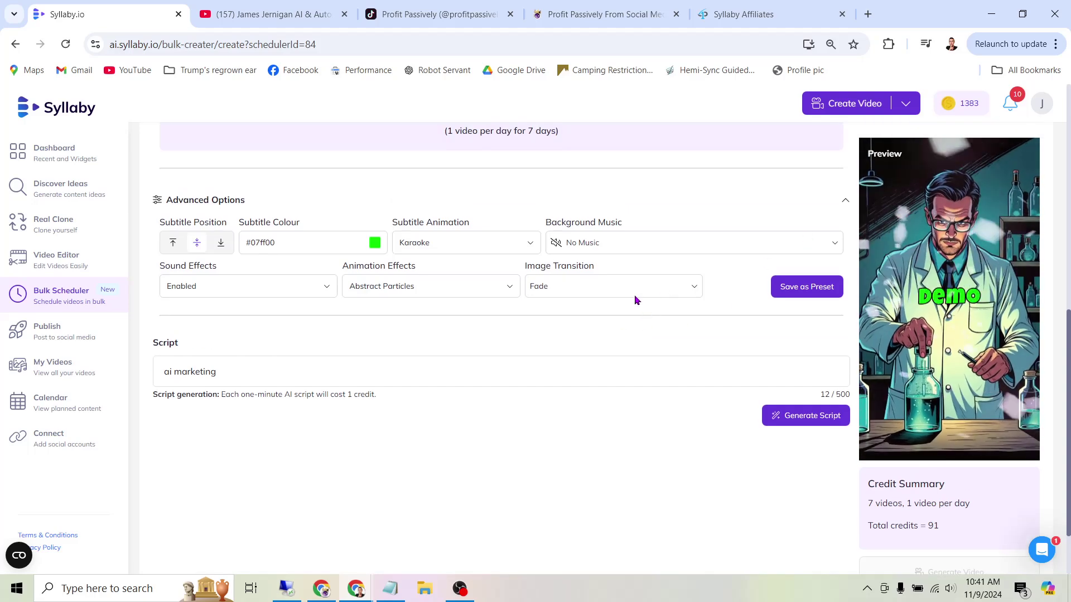
# - Set the image transition to Mixed (Random)
pyautogui.click(617, 292)
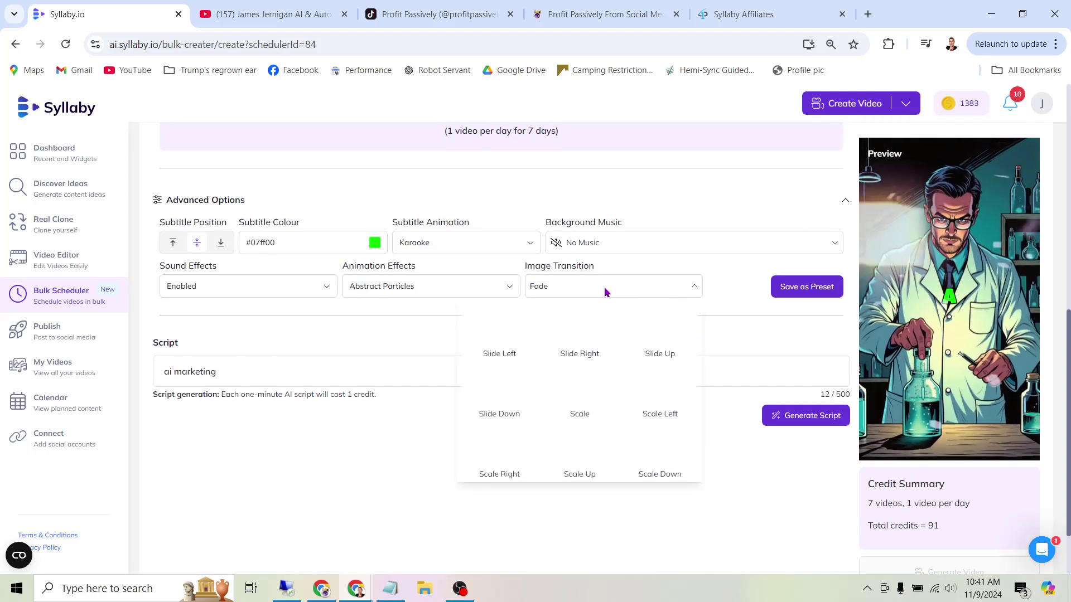
pyautogui.scroll(-3, 640, 363)
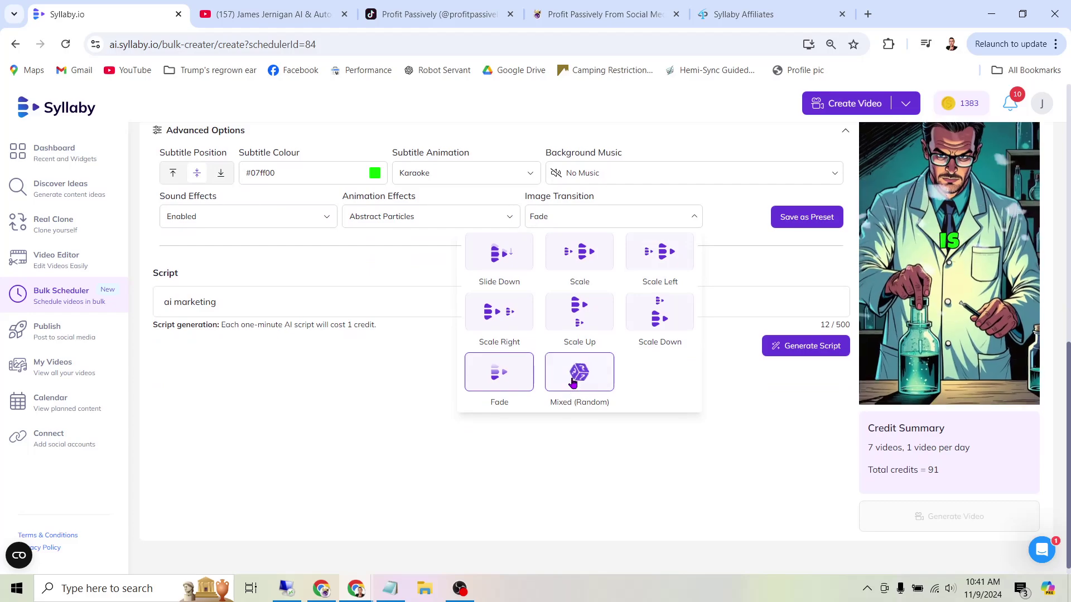
pyautogui.click(574, 383)
pyautogui.scroll(2, 602, 369)
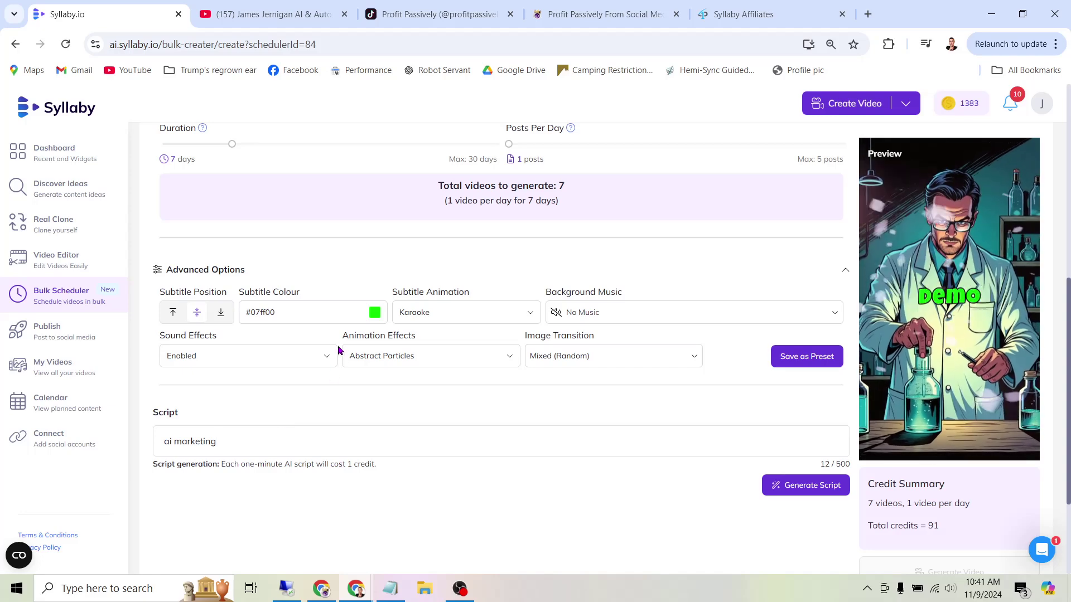
pyautogui.scroll(-1, 339, 351)
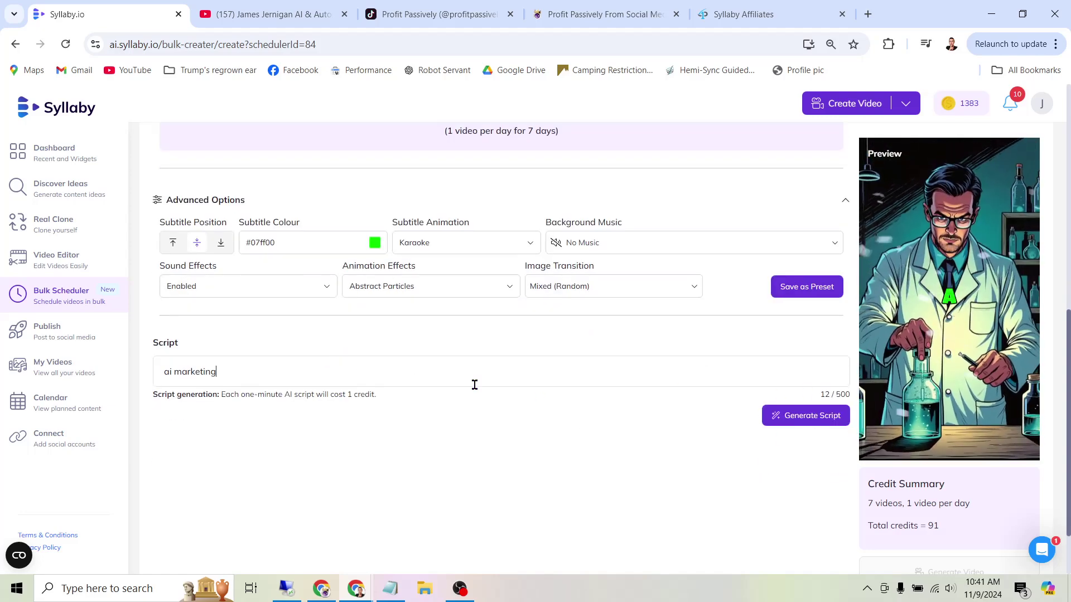
# - Replace 'ai marketing' in the Script box with 'How to make money with AI social media marketing'
pyautogui.tripleClick(164, 362)
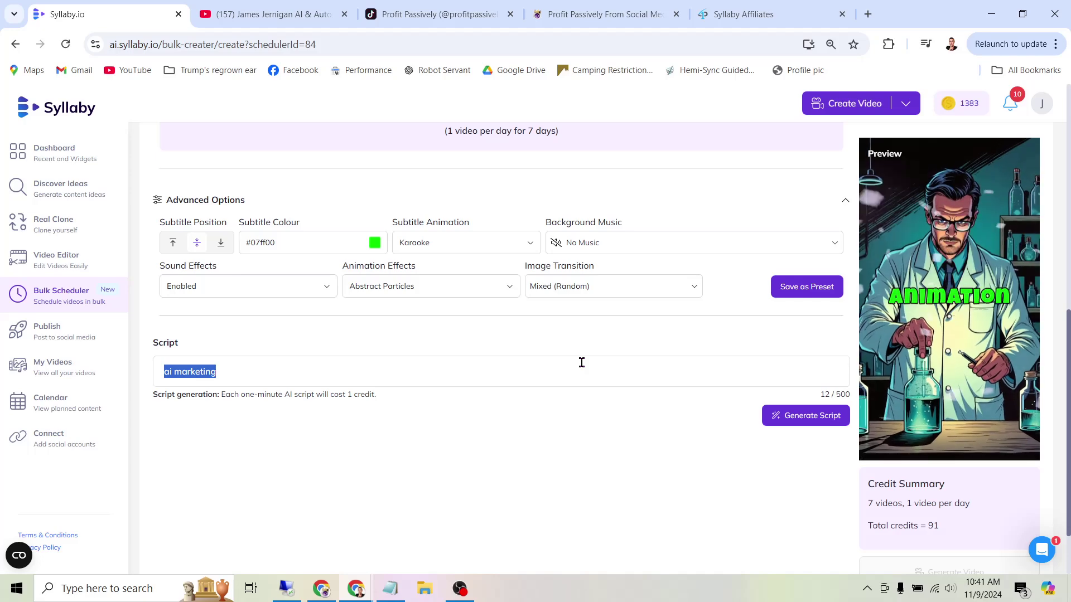
pyautogui.write('How to')
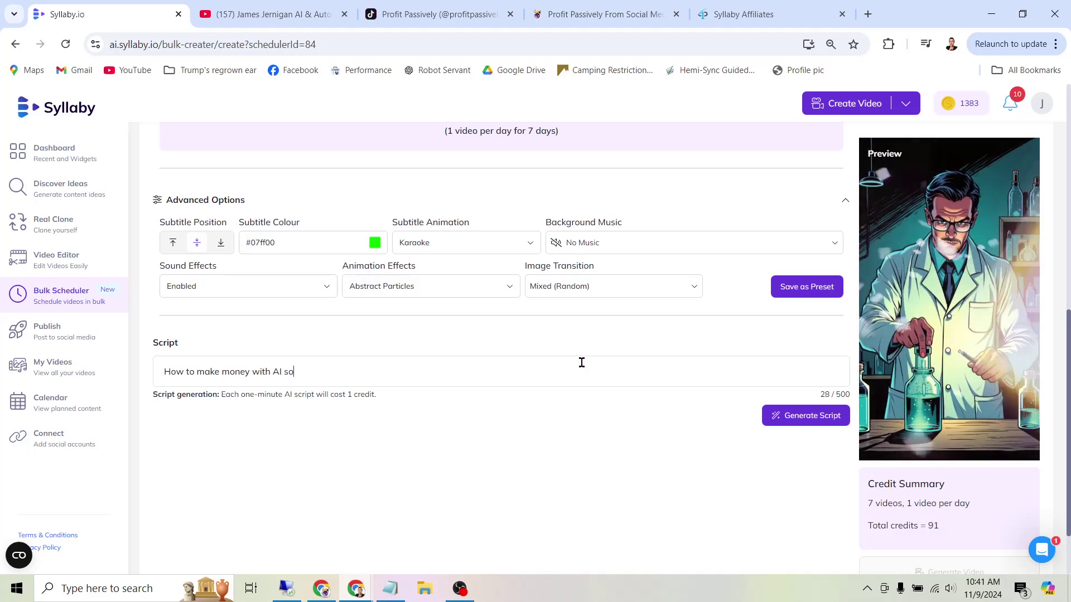
pyautogui.write('make money with AI social media marketing')
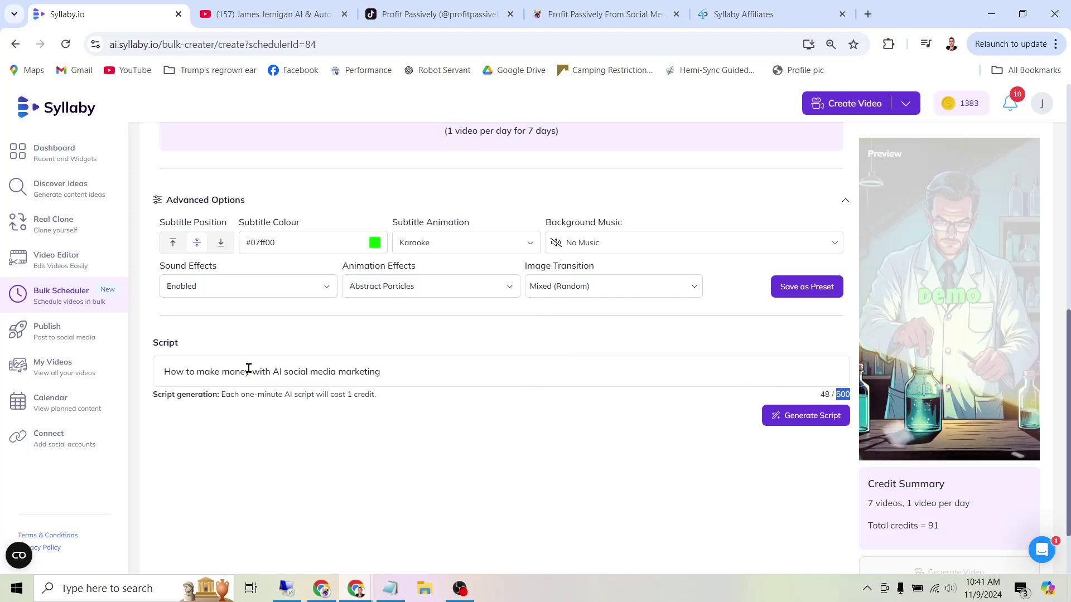
# - Generate the week's AI scripts and read the 2024-11-10 script's title and opening
pyautogui.click(824, 421)
pyautogui.scroll(-1, 437, 241)
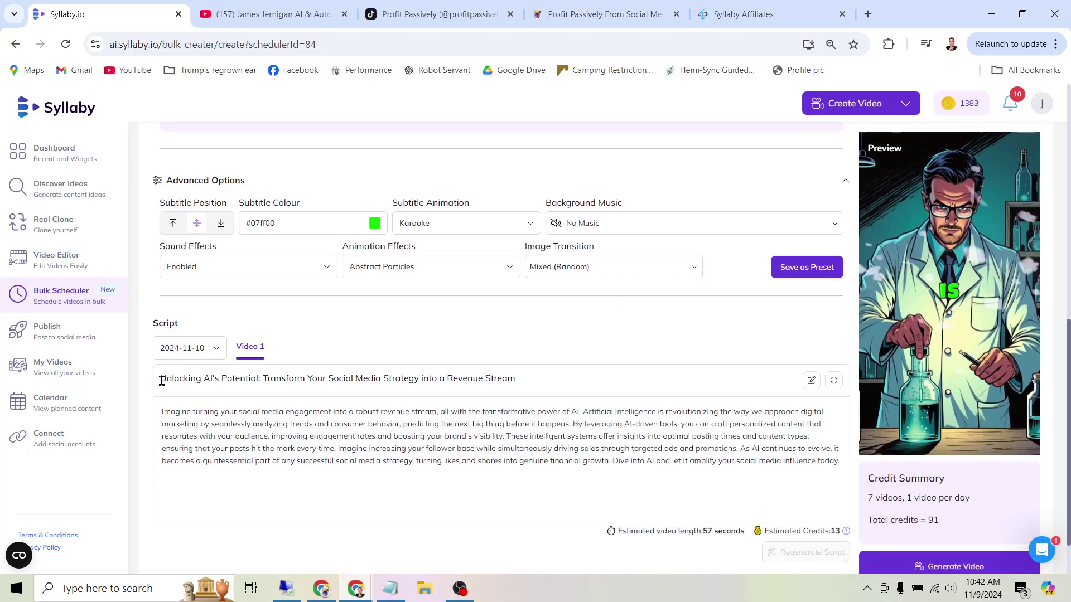
pyautogui.moveTo(162, 381); pyautogui.dragTo(498, 376)
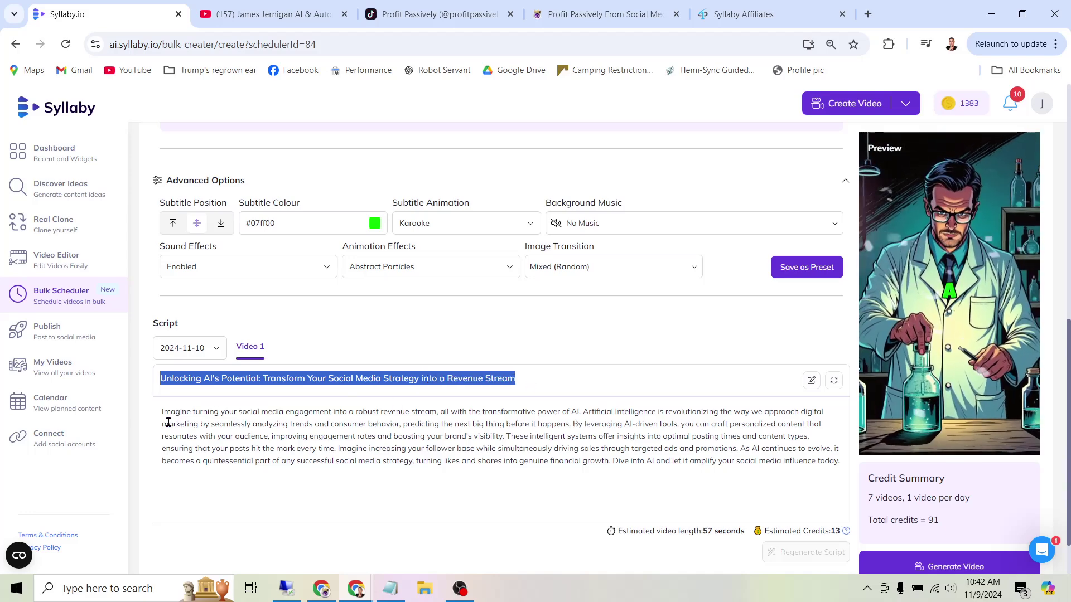
pyautogui.click(182, 409)
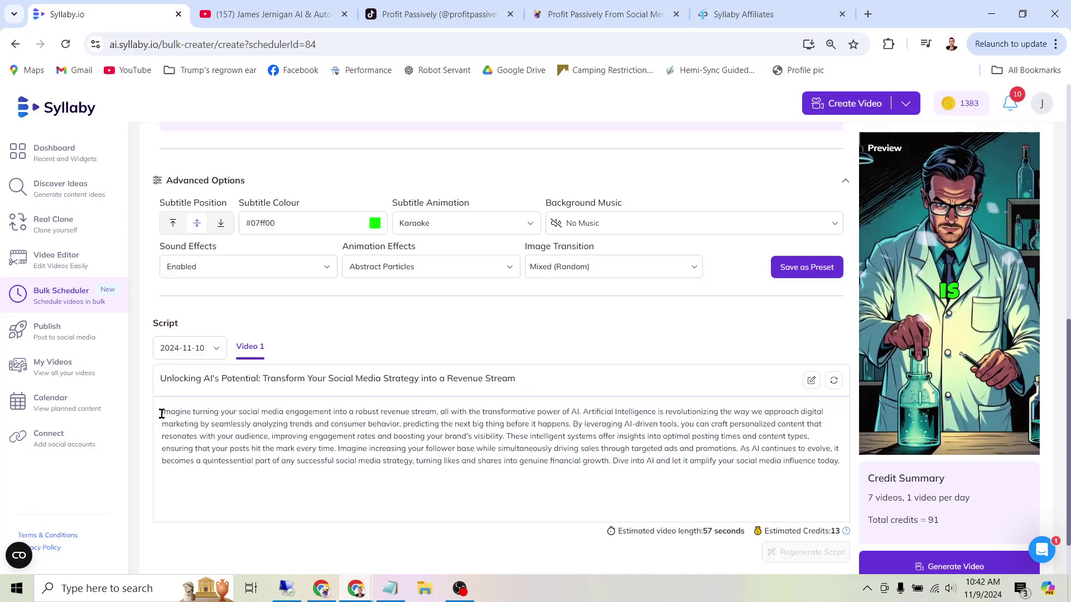
pyautogui.moveTo(162, 413); pyautogui.dragTo(672, 413)
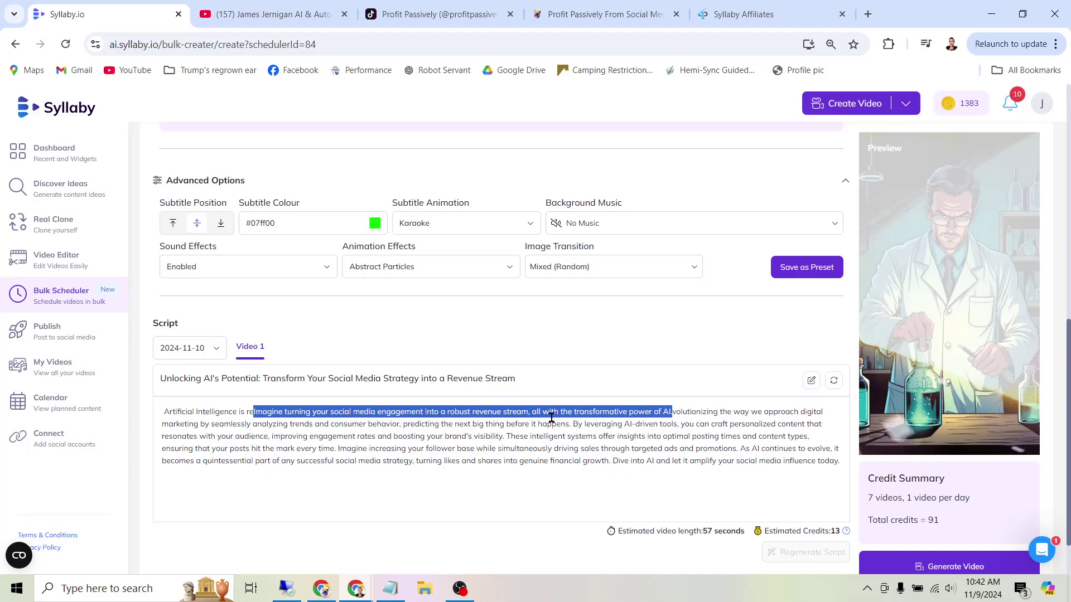
pyautogui.hotkey('ctrl', 'z')
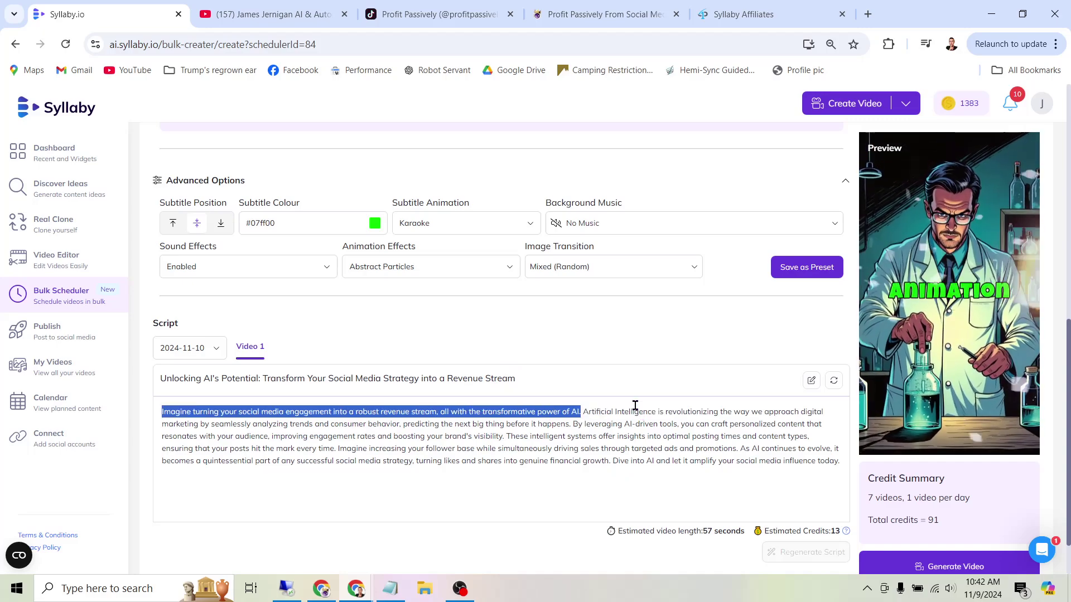
pyautogui.click(531, 424)
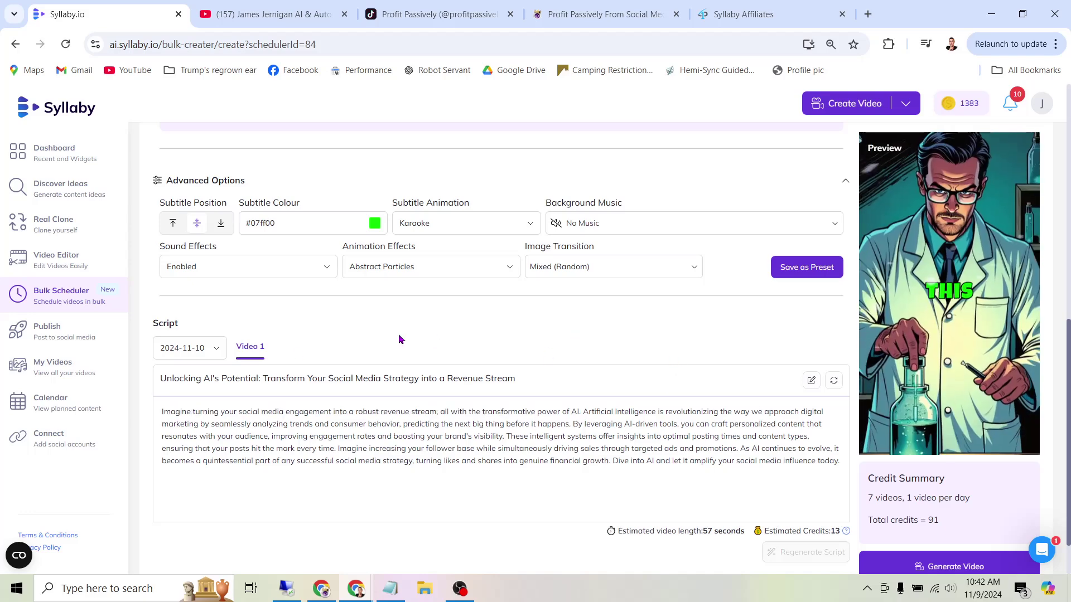
# - Switch the date selector to view the 2024-11-11 and then 2024-11-12 scripts
pyautogui.click(170, 348)
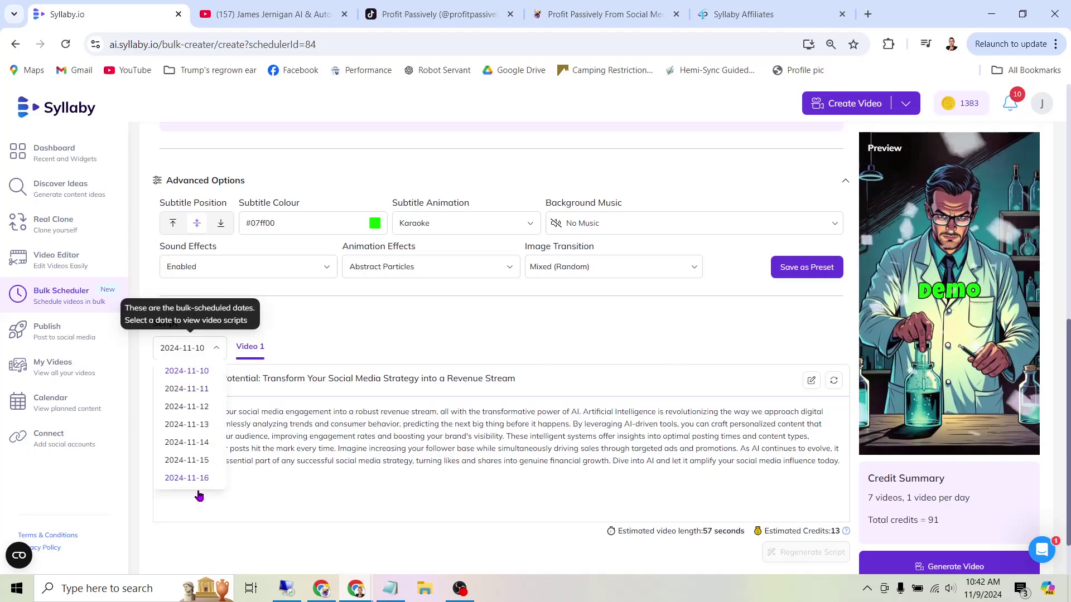
pyautogui.click(187, 389)
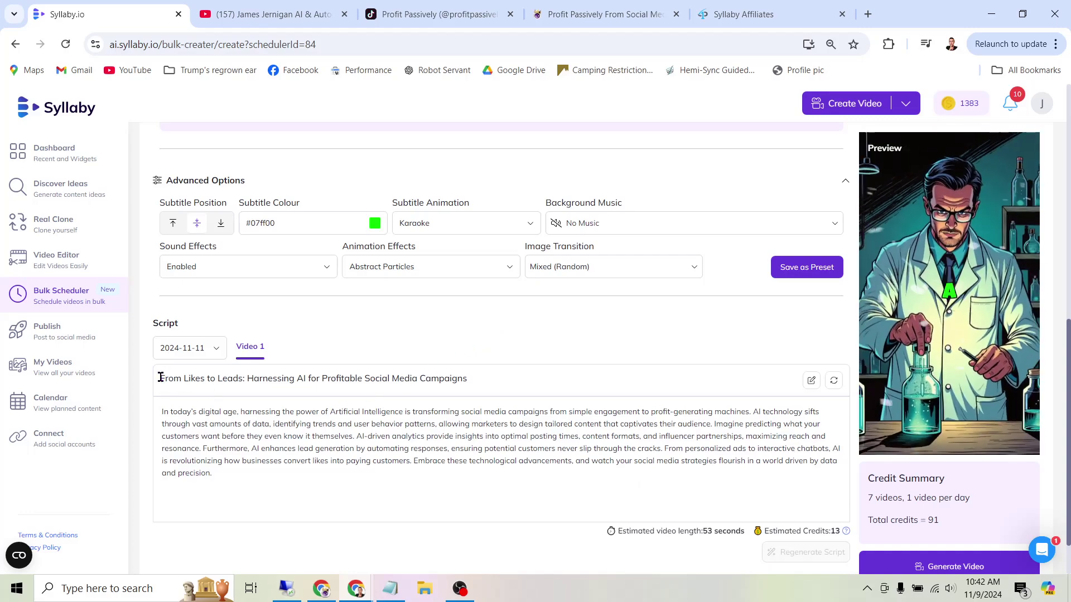
pyautogui.moveTo(160, 378); pyautogui.dragTo(471, 376)
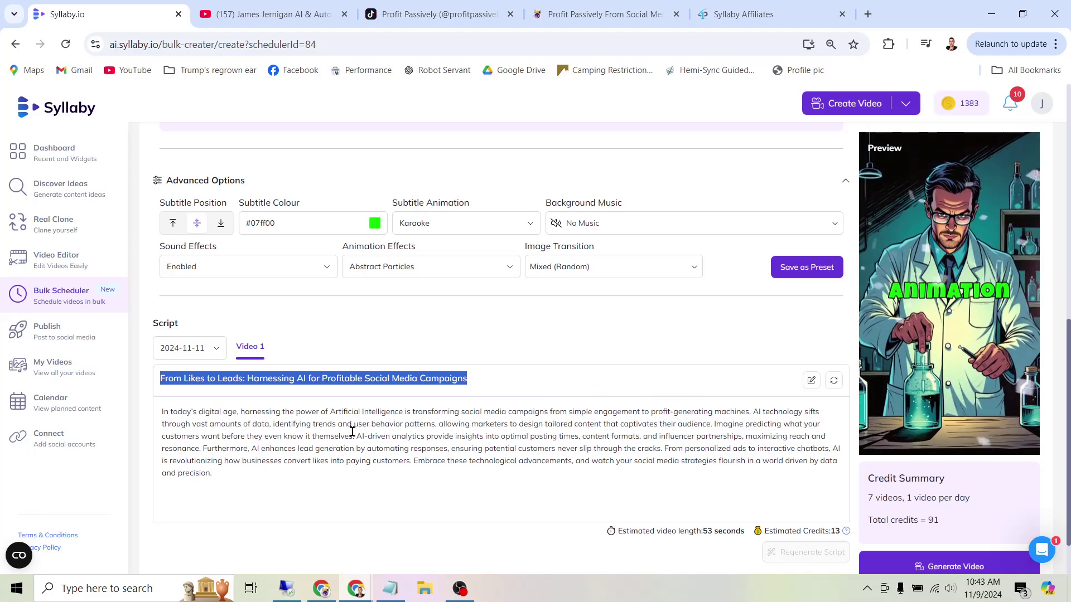
pyautogui.click(180, 355)
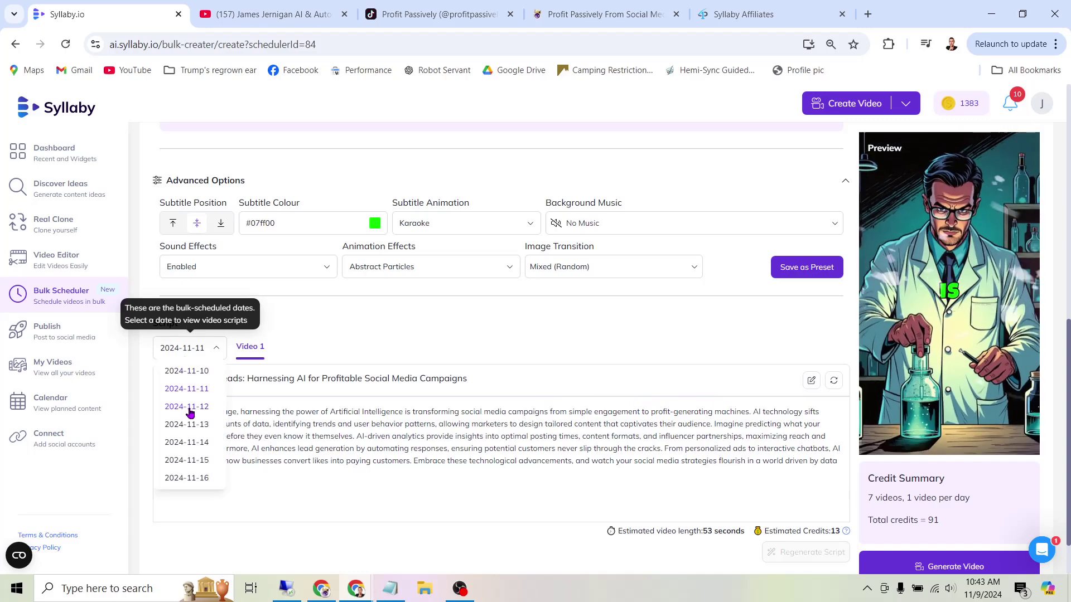
pyautogui.click(187, 408)
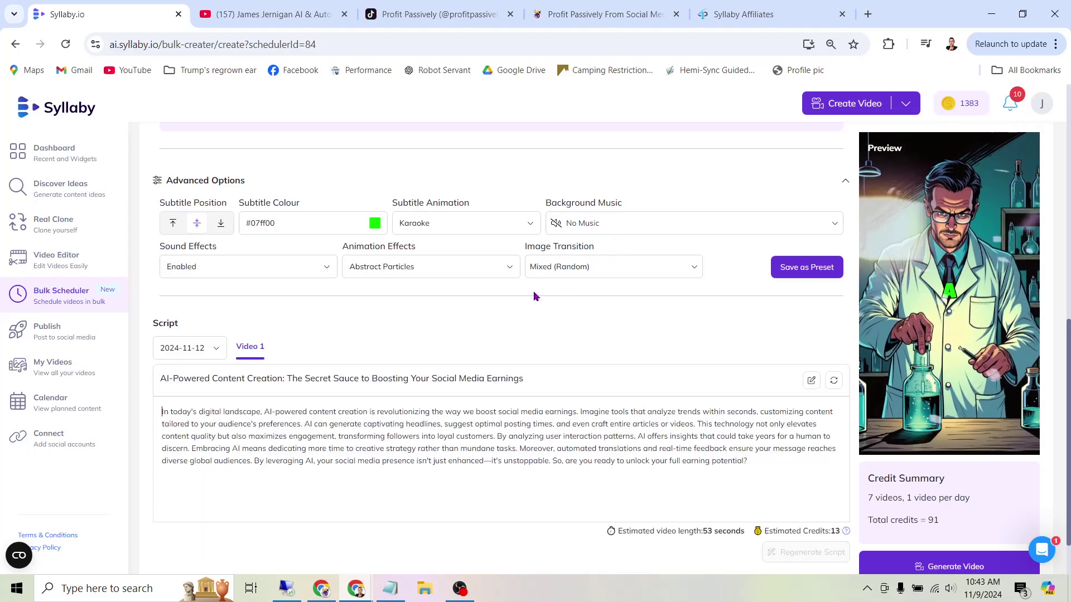
pyautogui.scroll(-2, 764, 353)
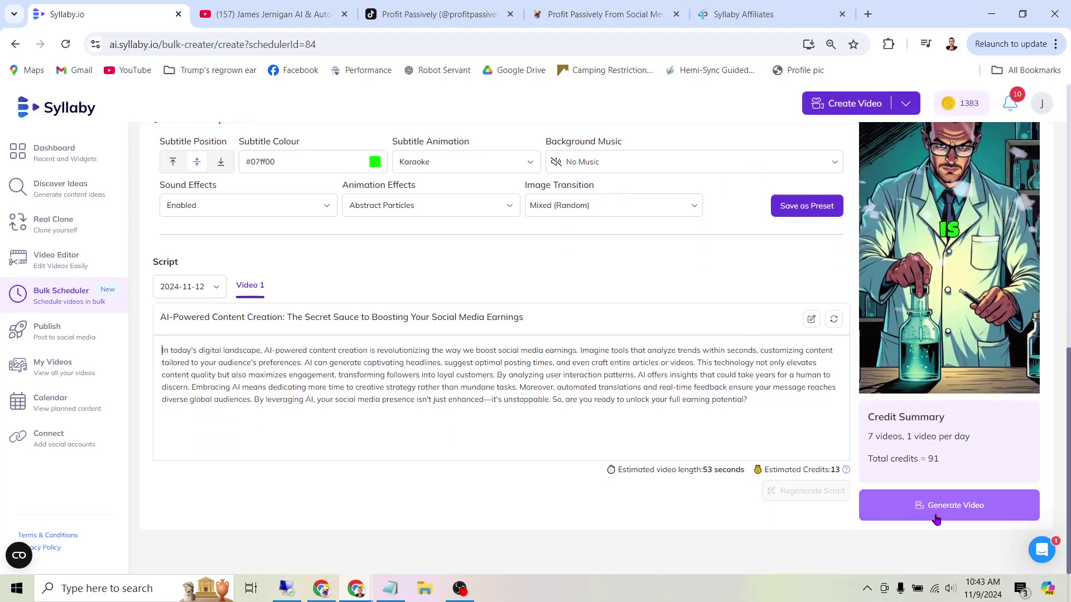
# - Start generating the seven ai marketing videos from the scripts
pyautogui.click(936, 518)
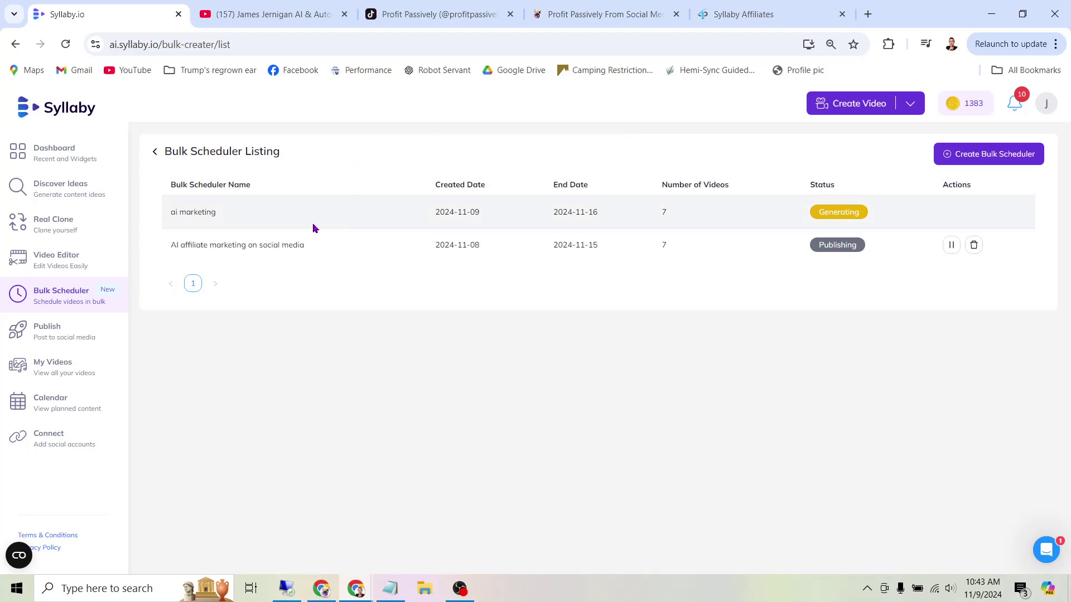
# - Open the Publish page showing the one published post
pyautogui.click(83, 336)
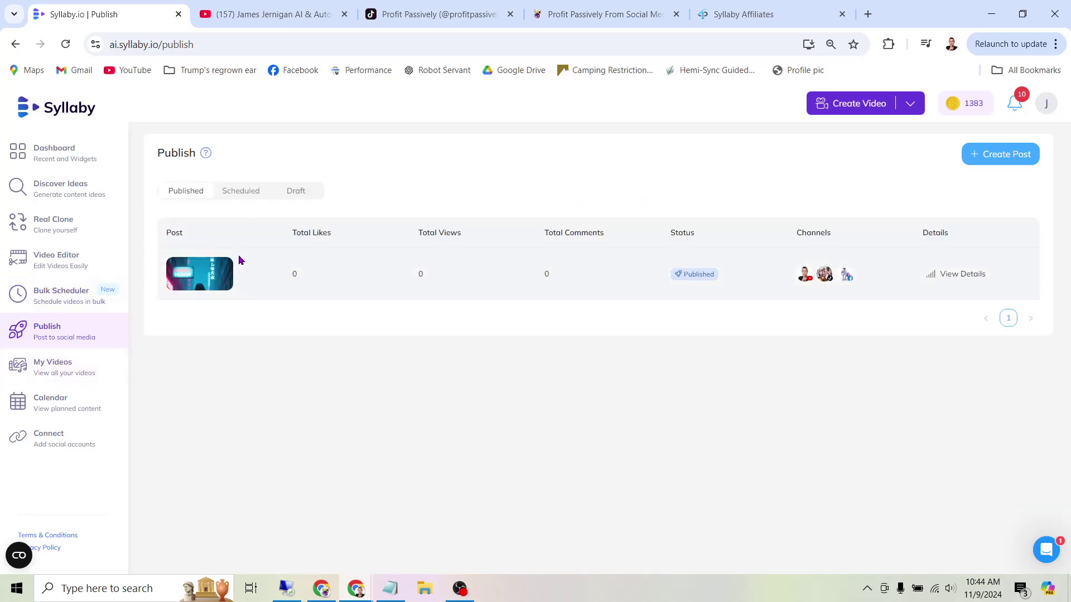
# - Browse the videos in the AI affiliate marketing on social media folder, then return to Publish
pyautogui.click(44, 377)
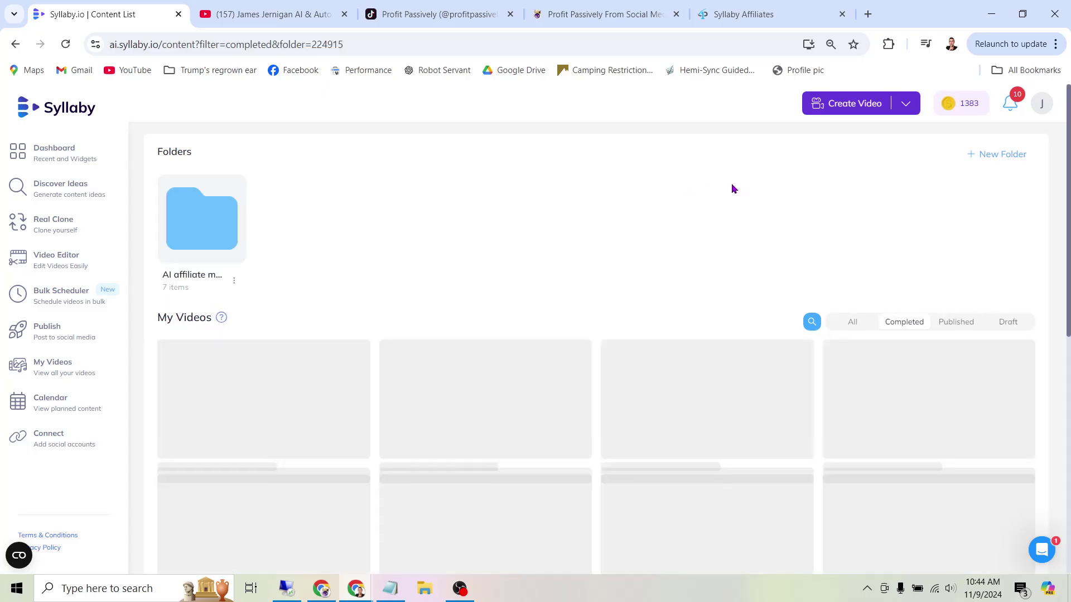
pyautogui.scroll(-3, 731, 189)
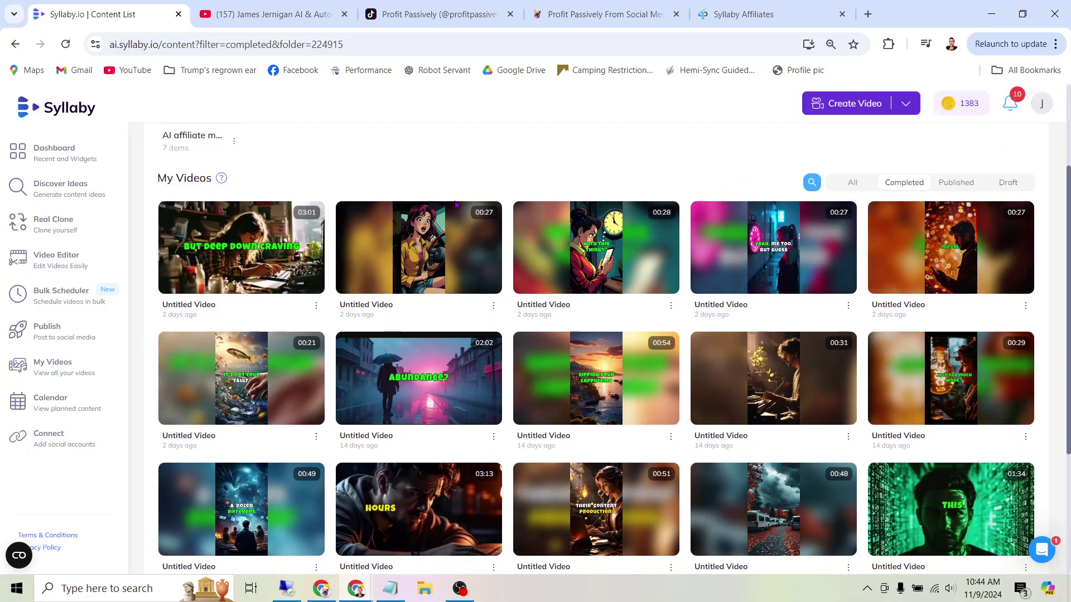
pyautogui.scroll(3, 363, 196)
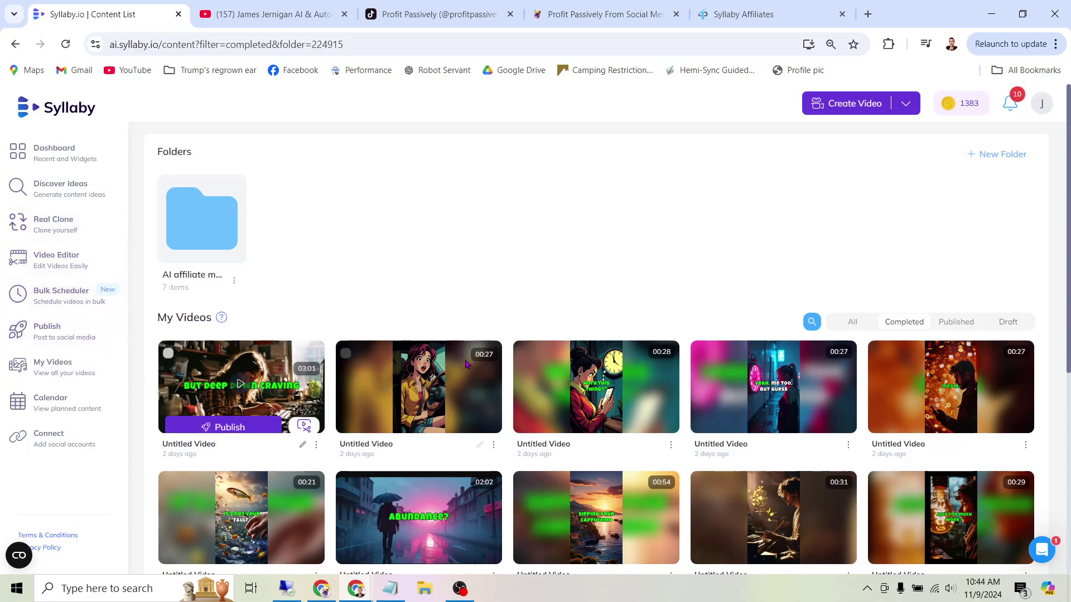
pyautogui.click(207, 209)
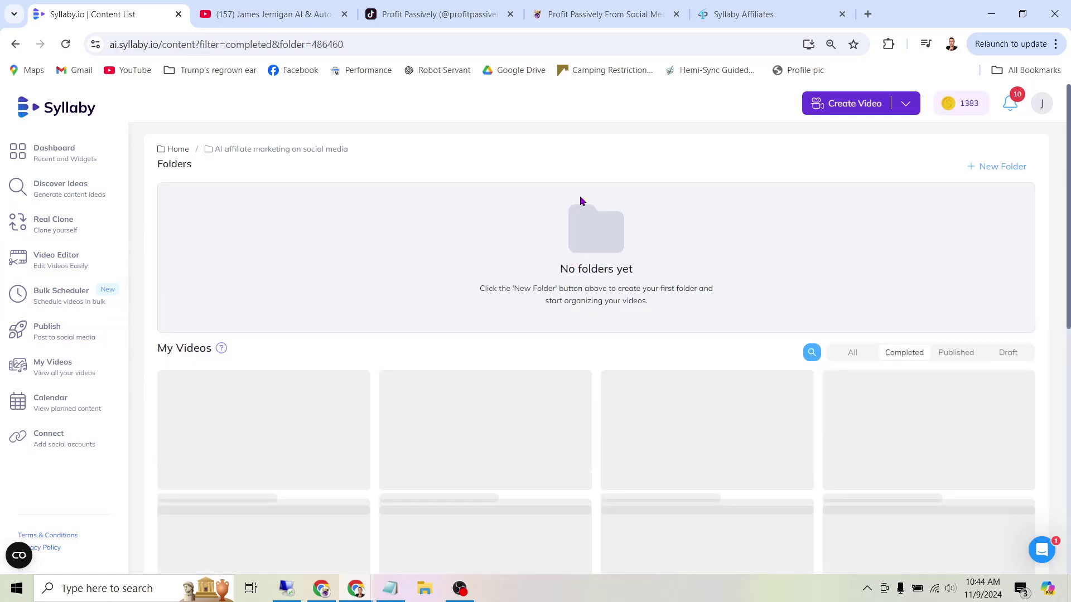
pyautogui.scroll(-2, 638, 275)
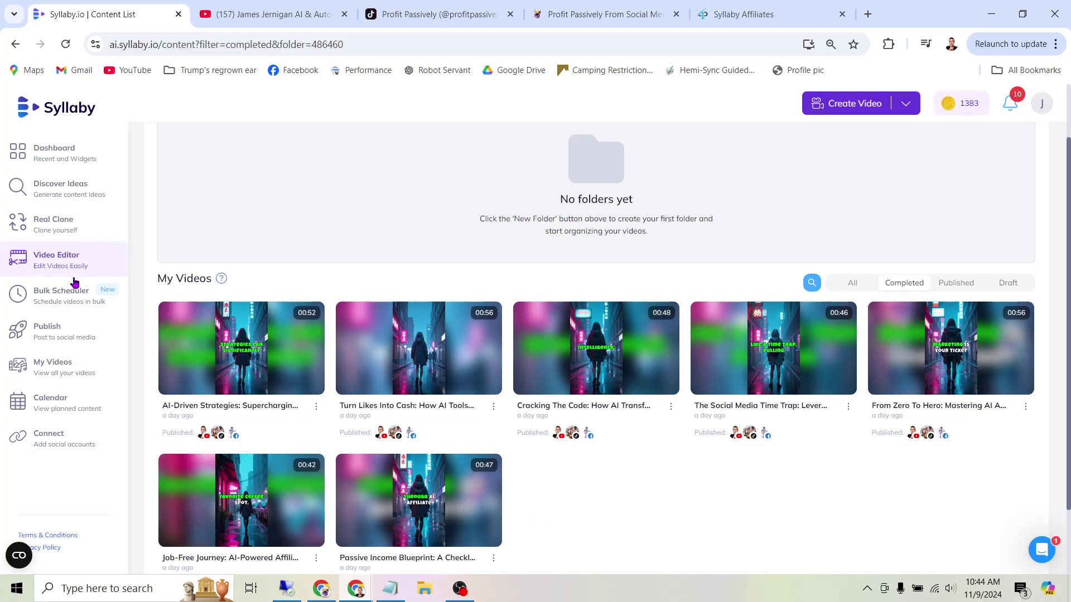
pyautogui.click(61, 332)
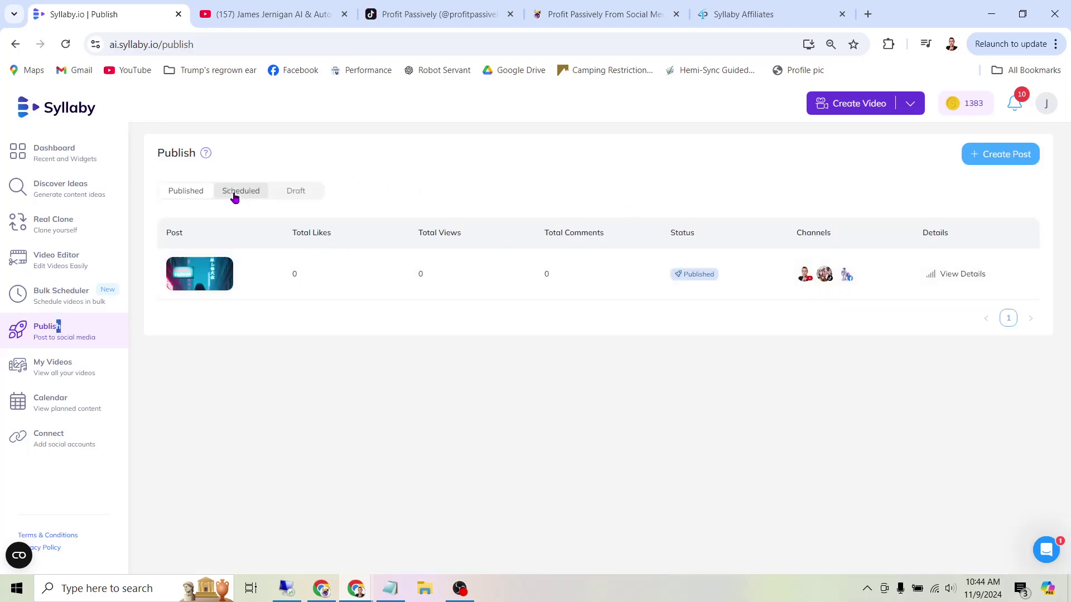
# - Check the six posts scheduled 10–15 November on the Scheduled tab, then go to Bulk Scheduler
pyautogui.click(241, 192)
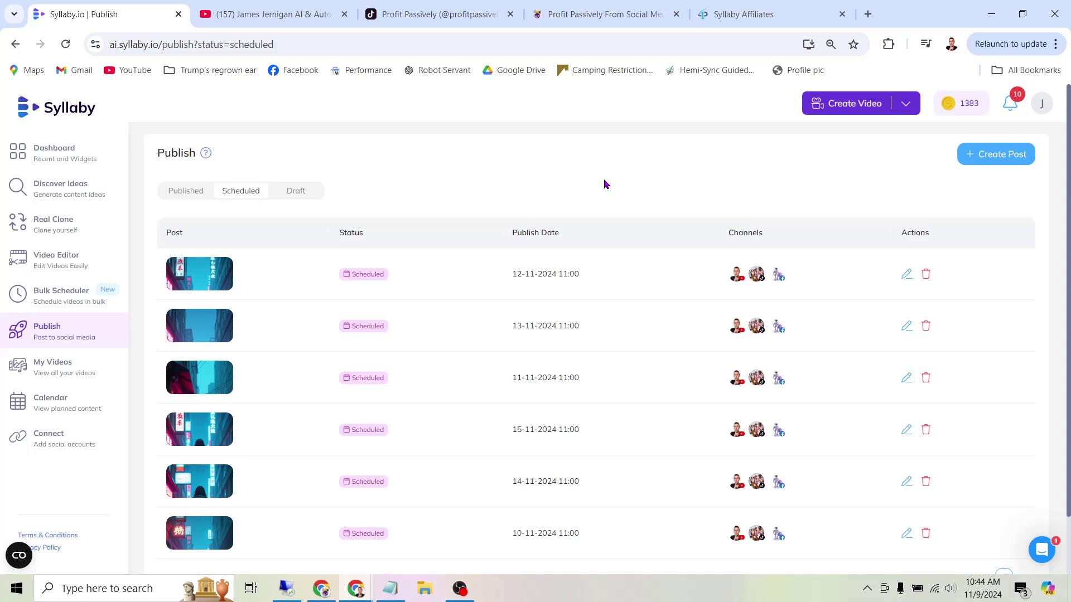
pyautogui.scroll(-2, 603, 184)
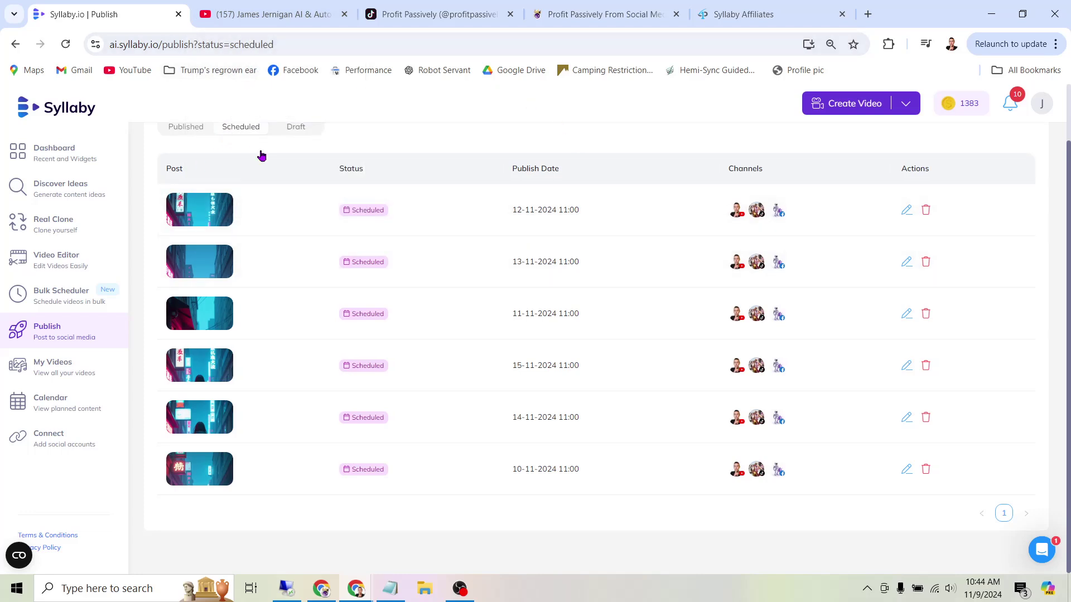
pyautogui.scroll(2, 268, 153)
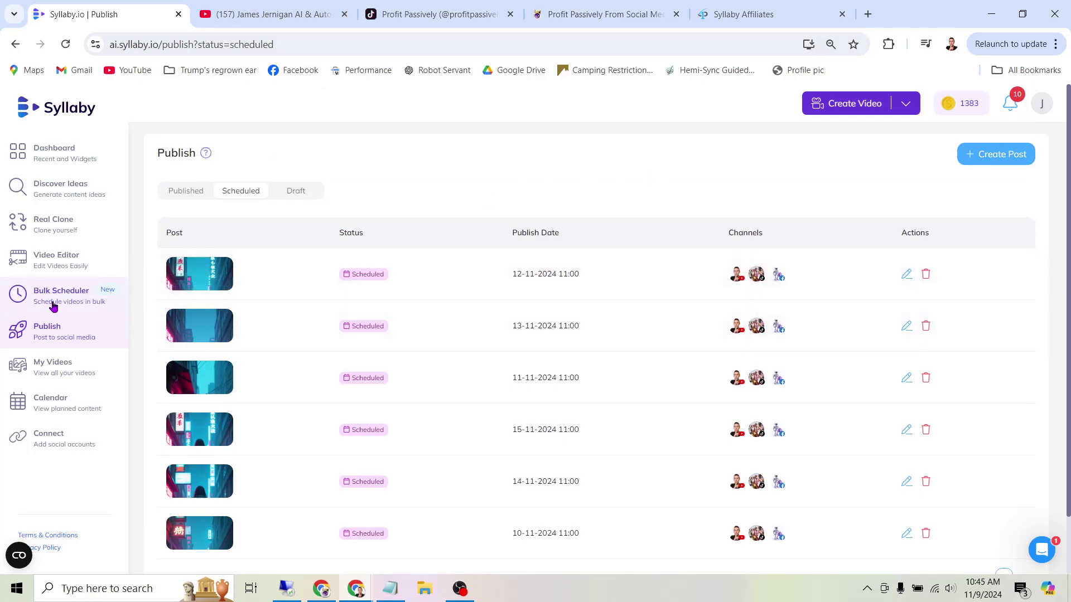
pyautogui.click(63, 296)
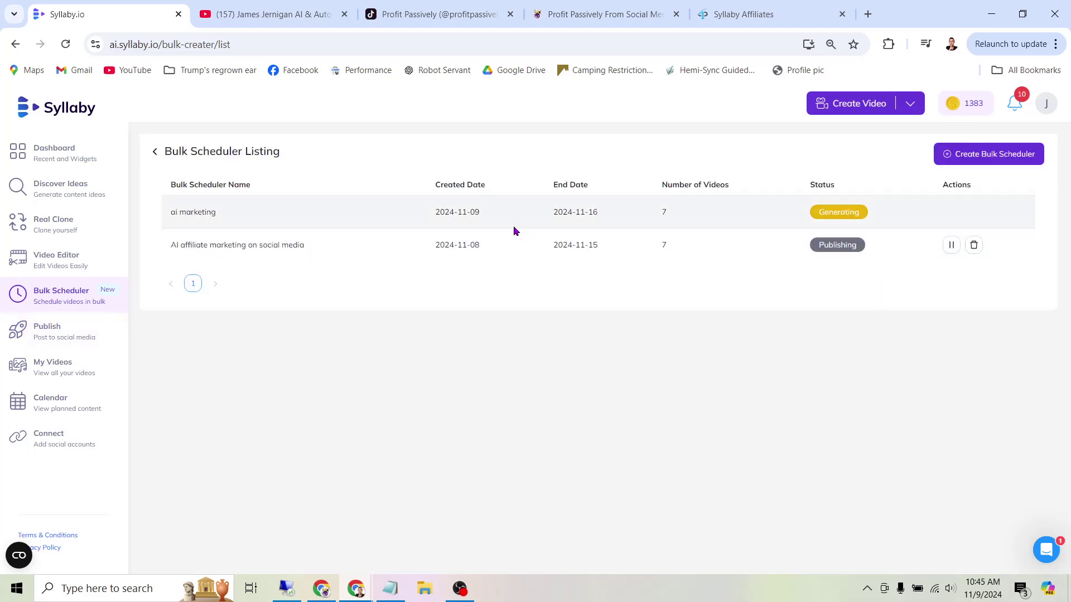
# - Show the YouTube AI & Automation channel page
pyautogui.click(276, 21)
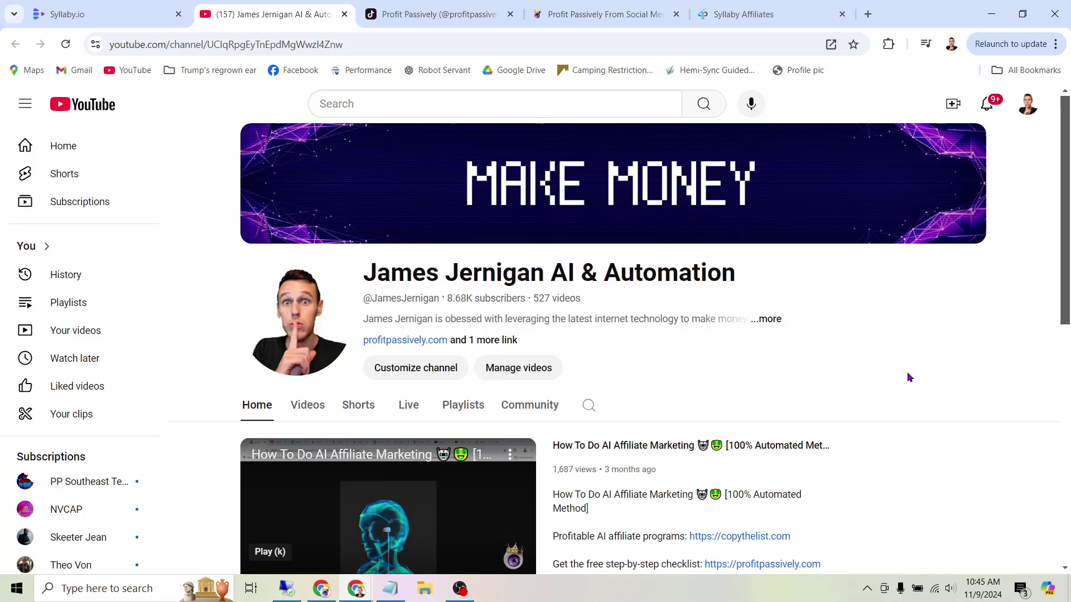
# - Switch to the Syllaby affiliate dashboard with 17 referrals and $59 unpaid earnings
pyautogui.click(768, 11)
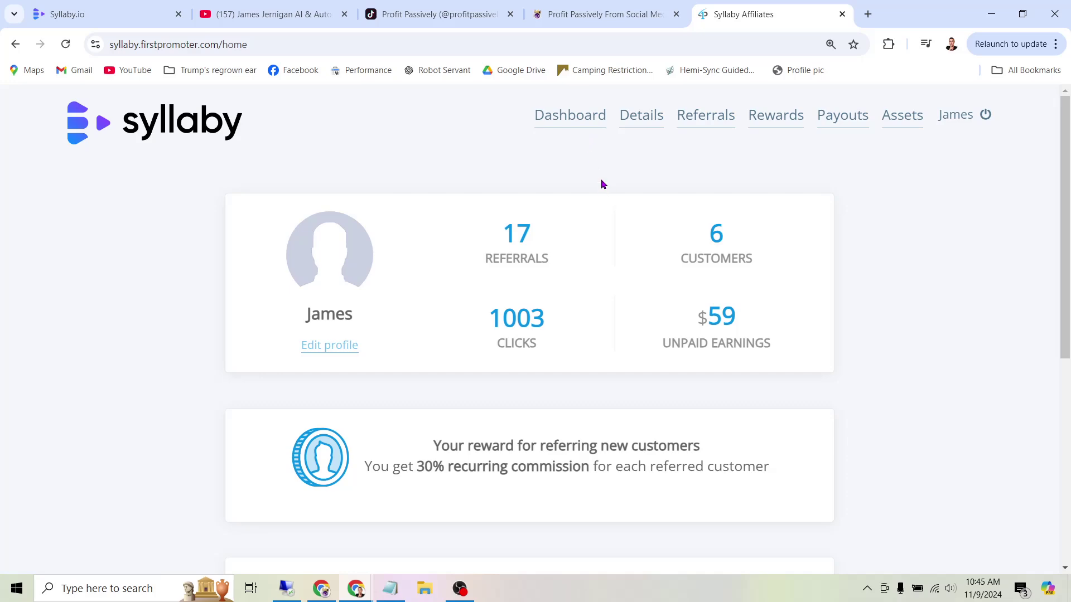
# - Return to the Syllaby bulk scheduler listing
pyautogui.click(122, 7)
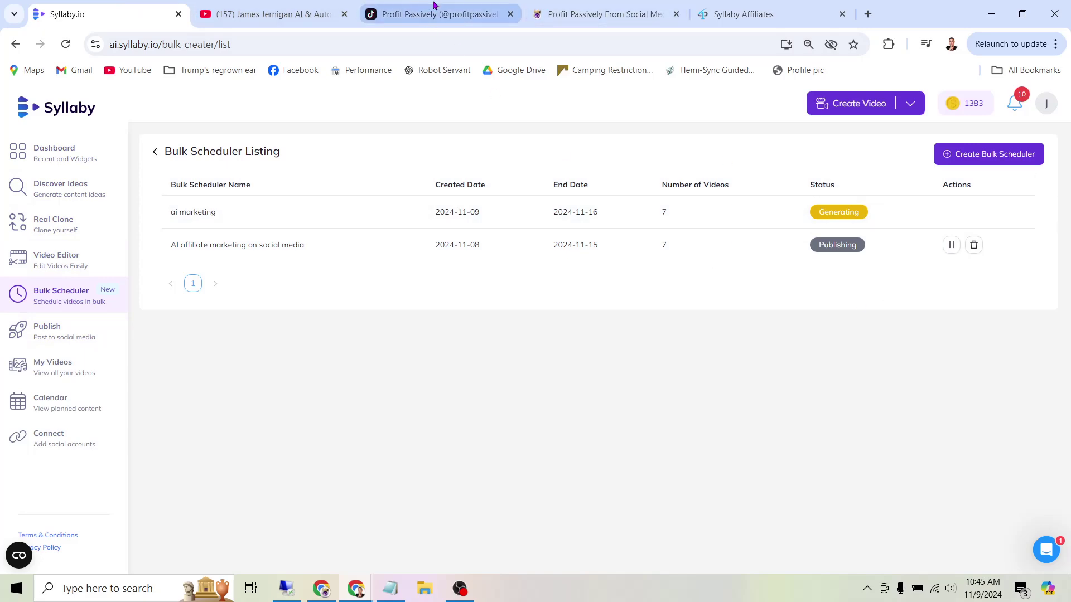
# - Bring up the Profit Passively TikTok profile
pyautogui.click(435, 14)
# - Scroll through the Profit Passively TikTok video grid, then return to the affiliate dashboard
pyautogui.scroll(-6, 496, 301)
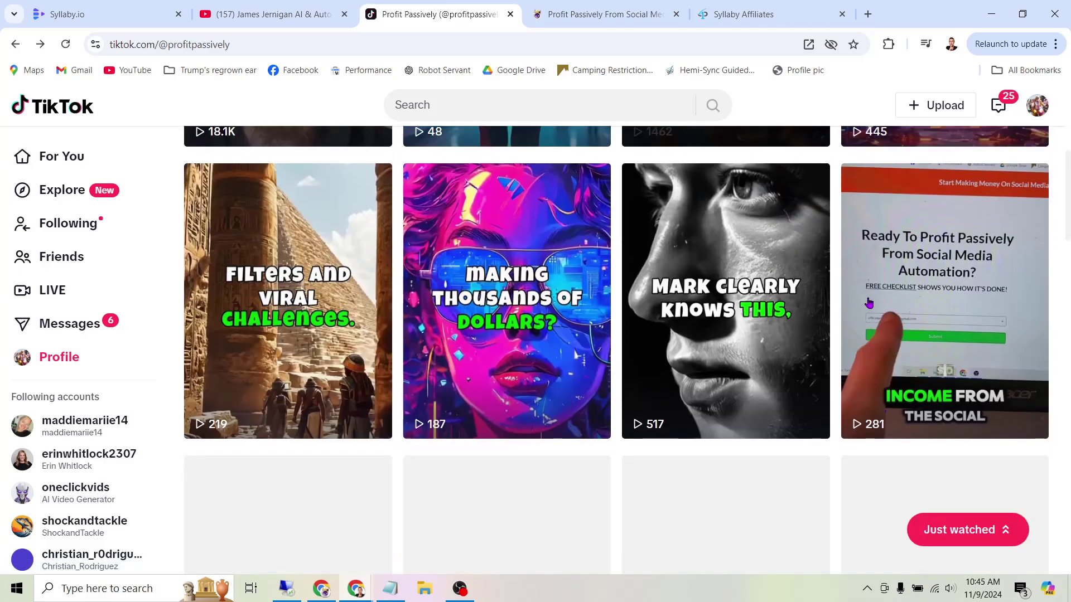
pyautogui.scroll(4, 715, 280)
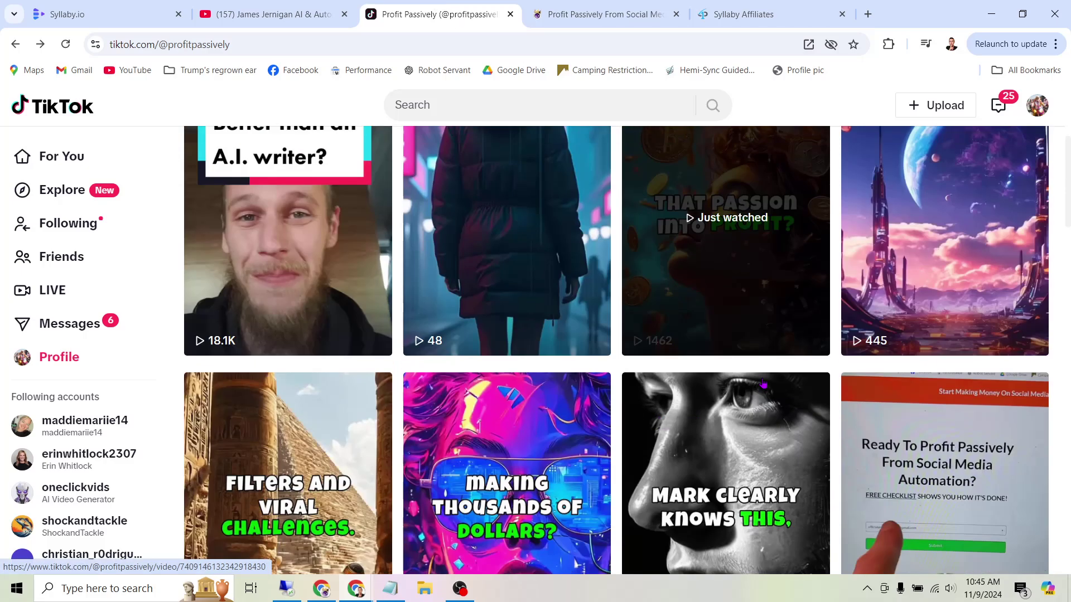
pyautogui.scroll(5, 715, 280)
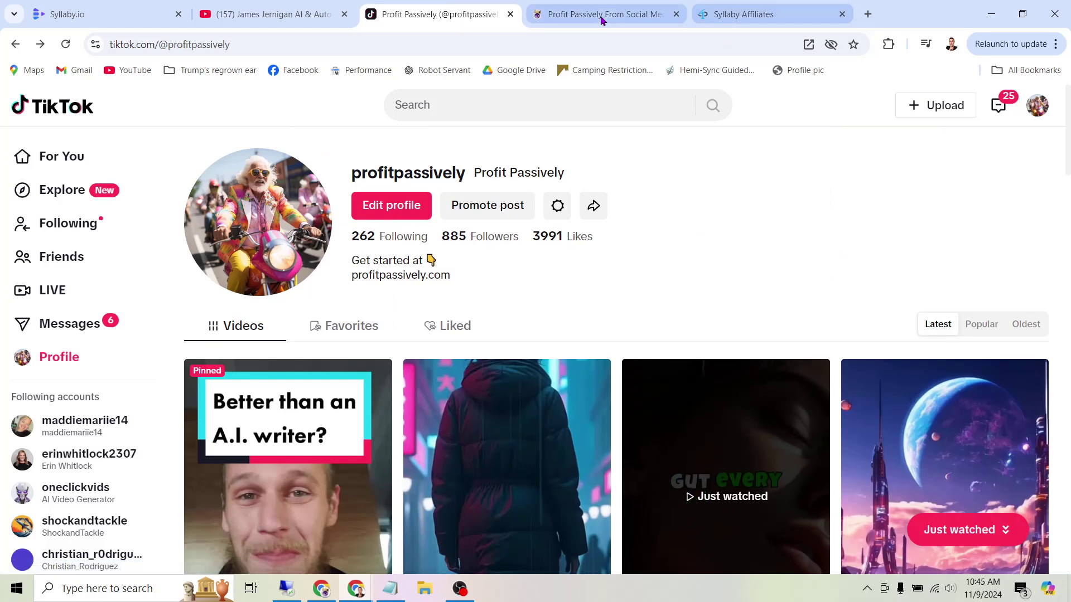
pyautogui.click(790, 5)
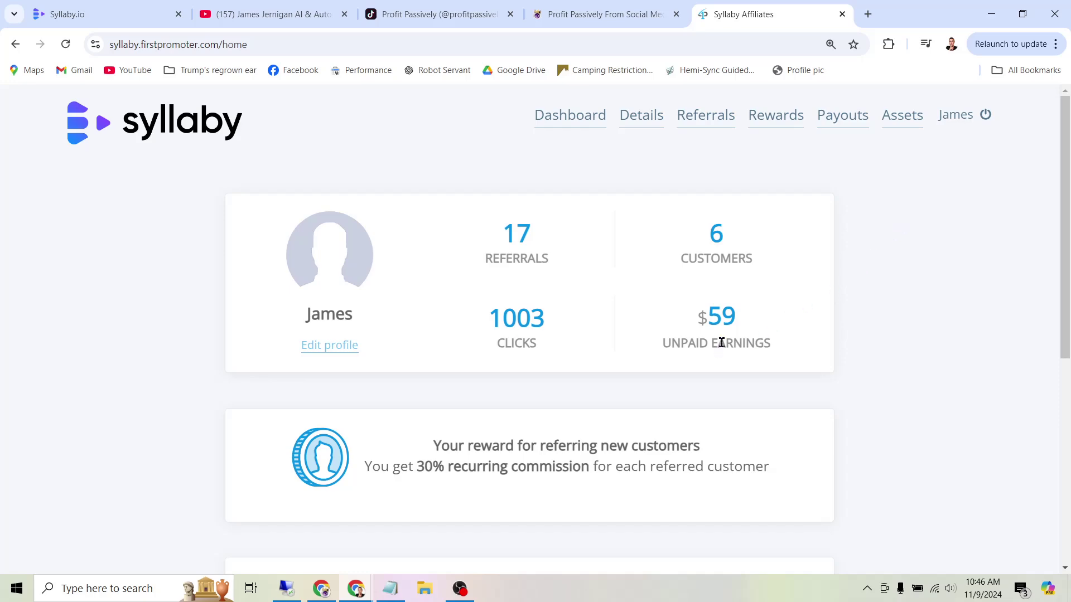
# - Copy the affiliate referral link, then switch to the profitpassively.com landing page
pyautogui.scroll(-7, 765, 296)
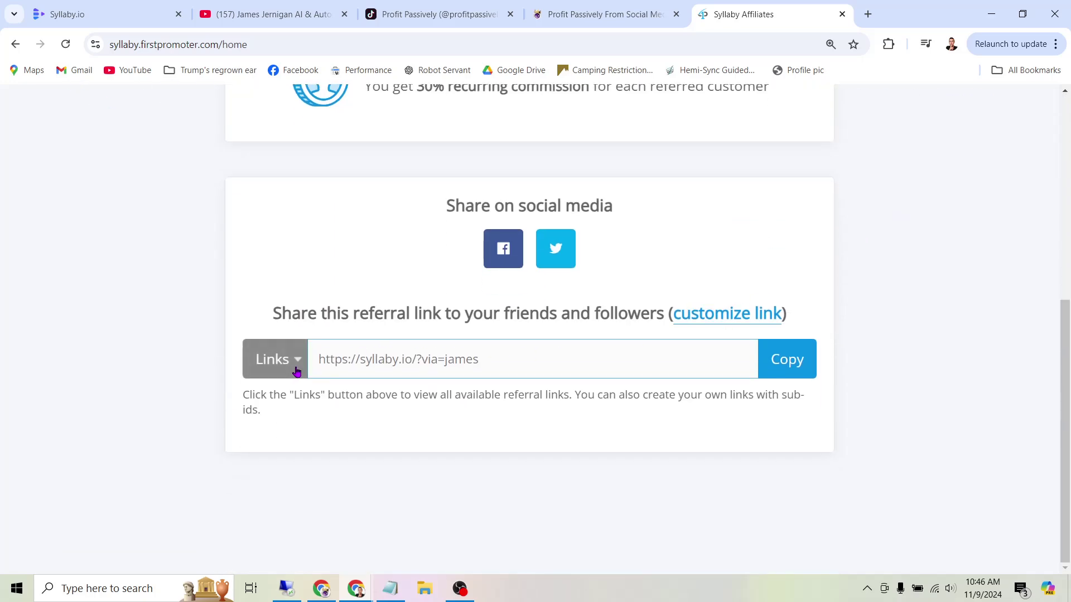
pyautogui.moveTo(314, 359); pyautogui.dragTo(507, 349)
pyautogui.rightClick(435, 360)
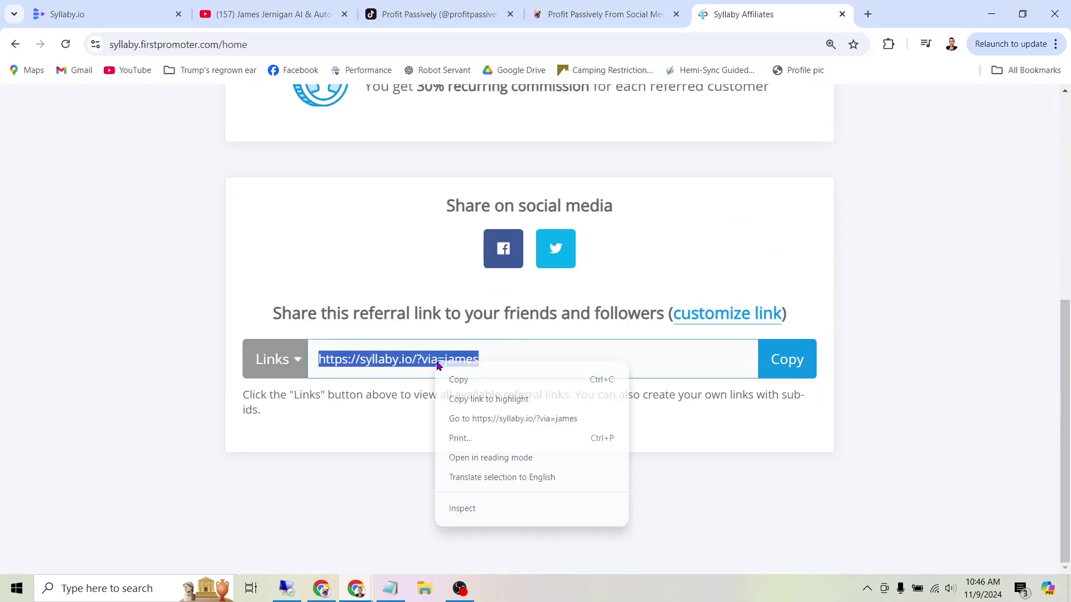
pyautogui.click(470, 379)
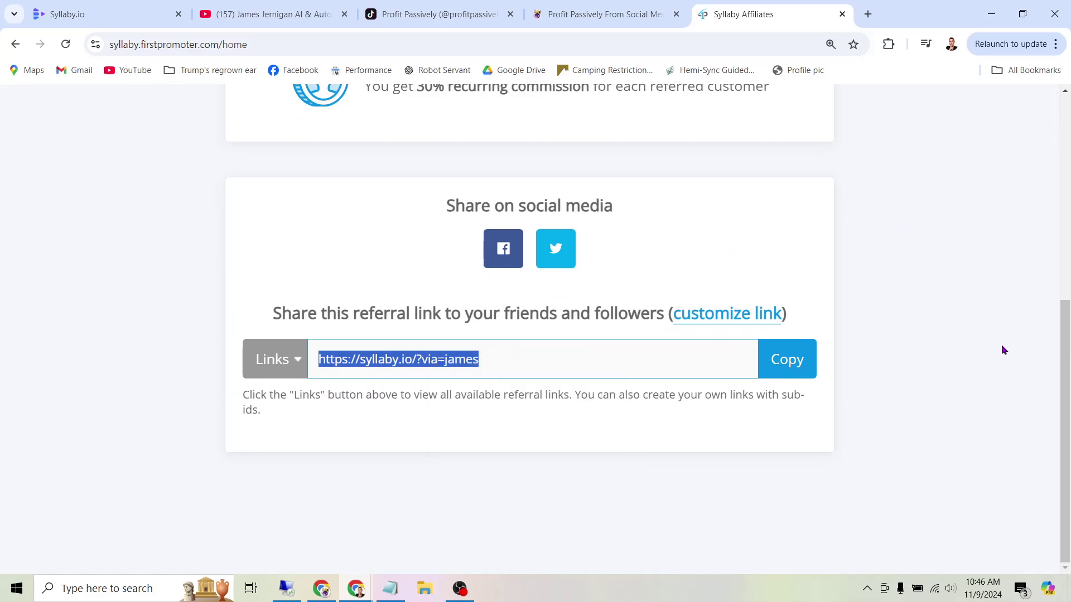
pyautogui.scroll(6, 779, 275)
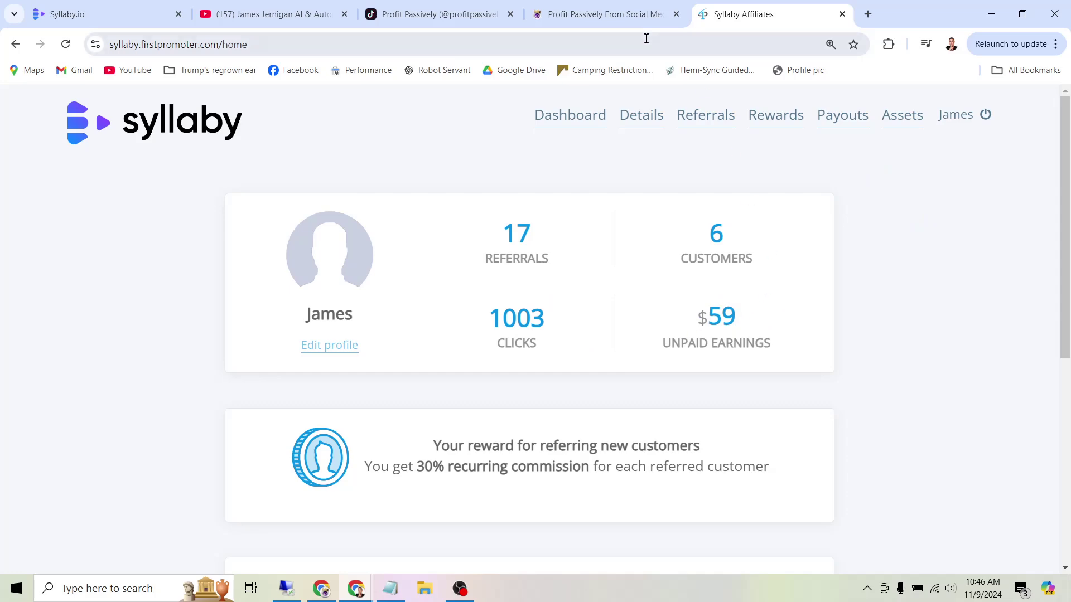
pyautogui.click(565, 14)
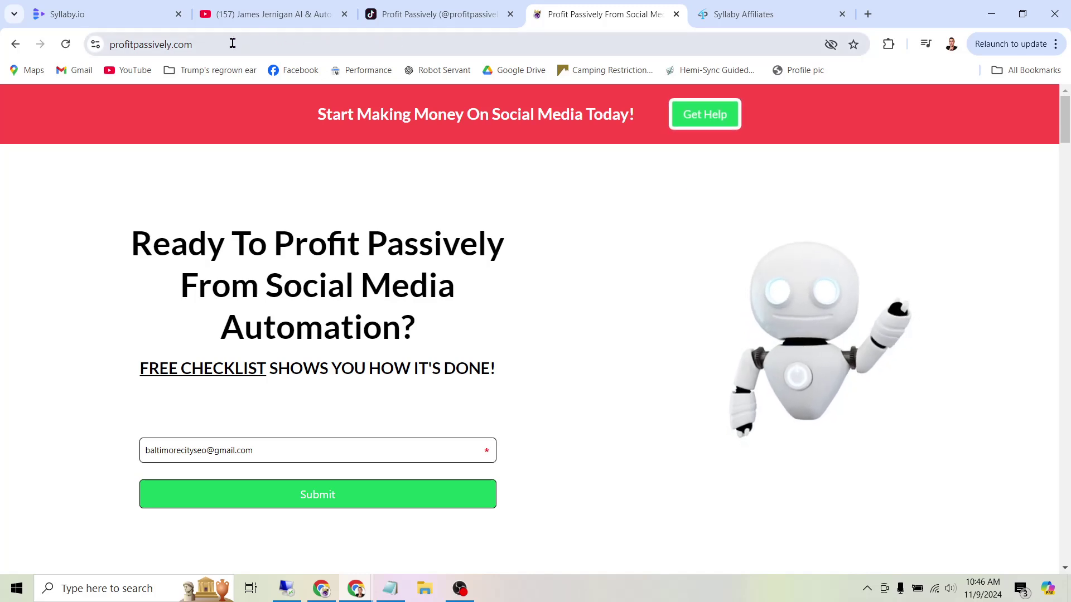
# - Expand and select the landing page's full URL, then return to the YouTube channel page
pyautogui.click(117, 44)
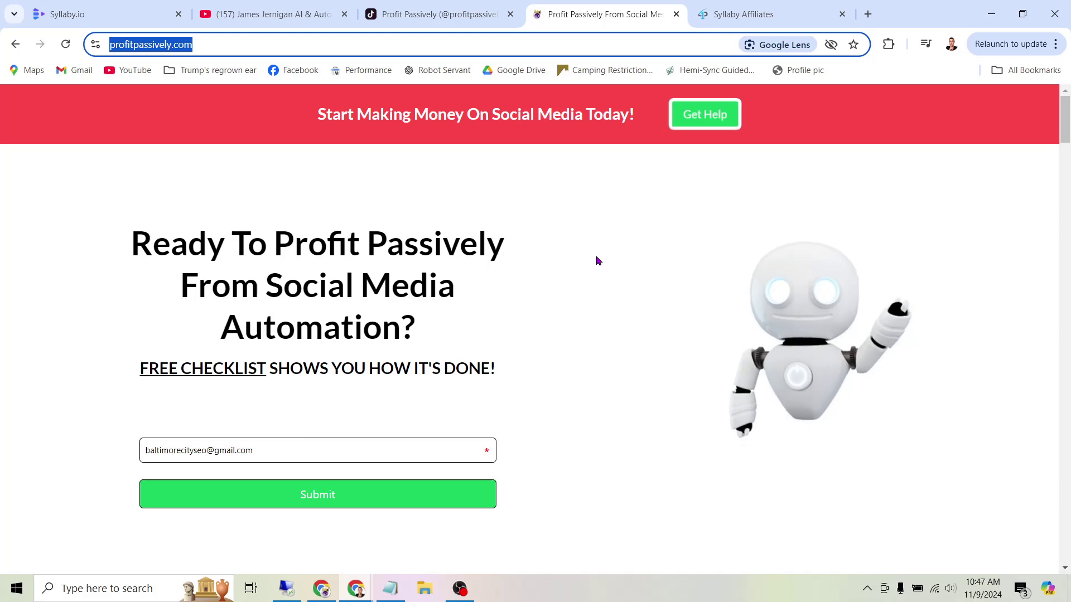
pyautogui.click(198, 40)
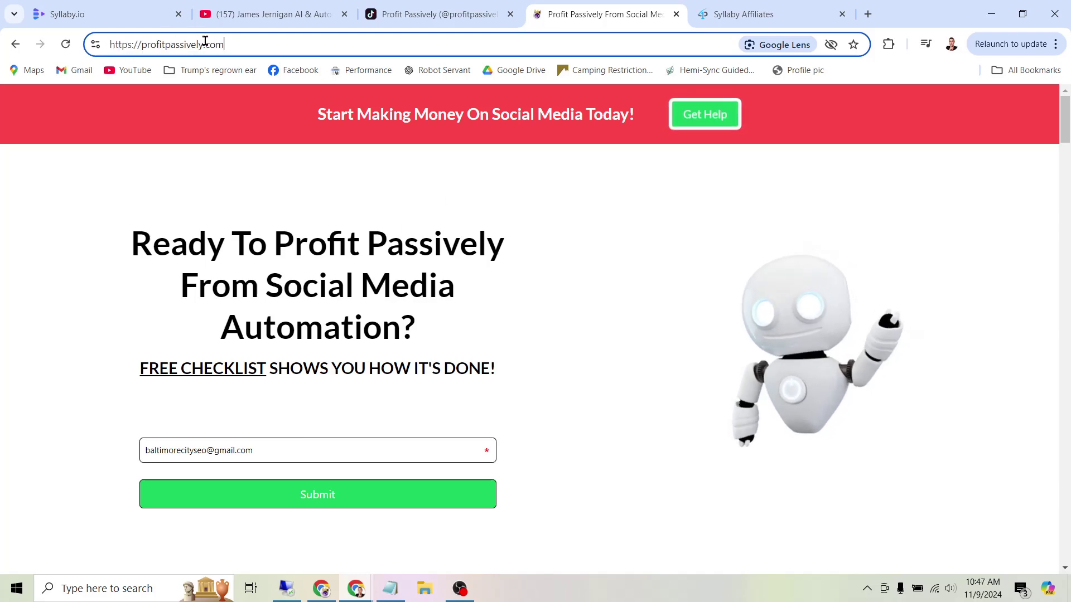
pyautogui.moveTo(224, 44); pyautogui.dragTo(102, 53)
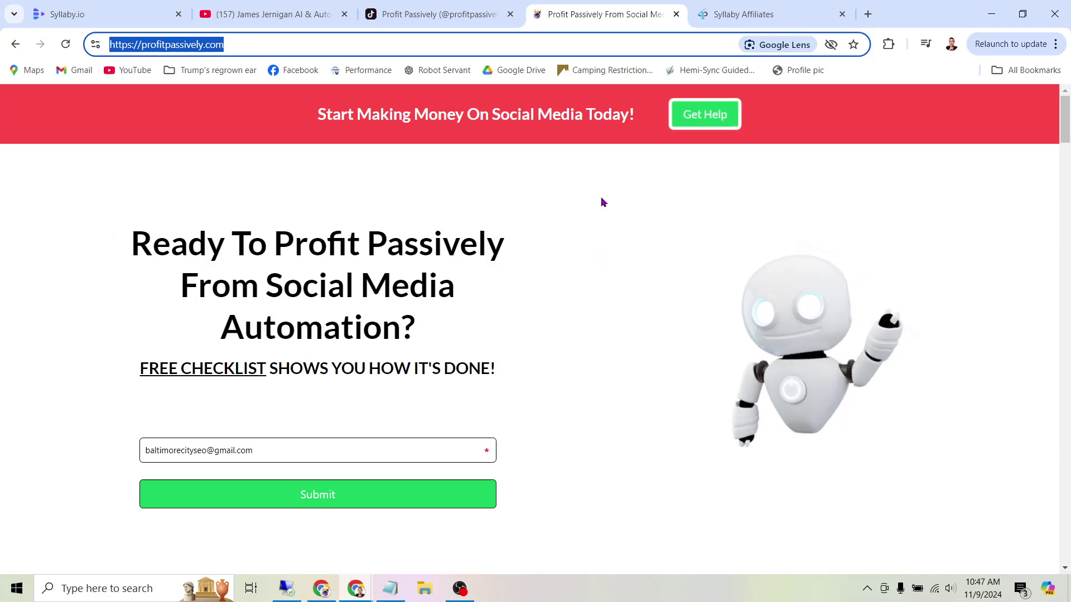
pyautogui.click(292, 12)
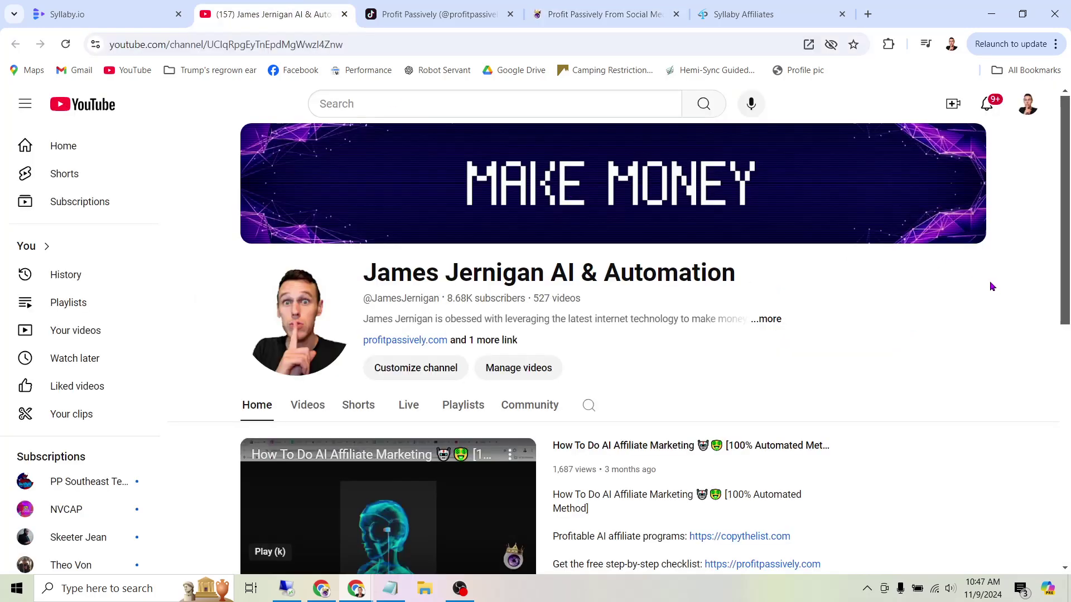